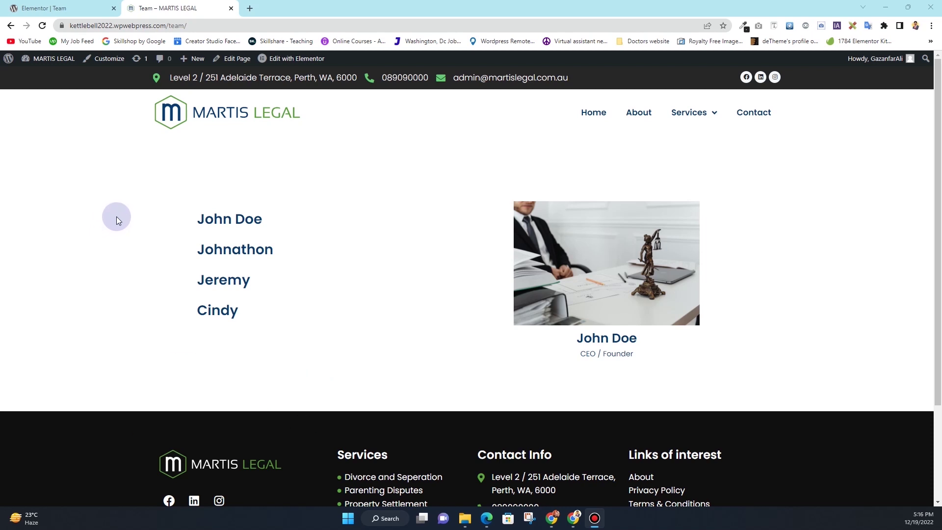
- Inspect the reference page by highlighting a member's name, role, and the John Doe and Johnathon list entries
mouse_move(213, 255)
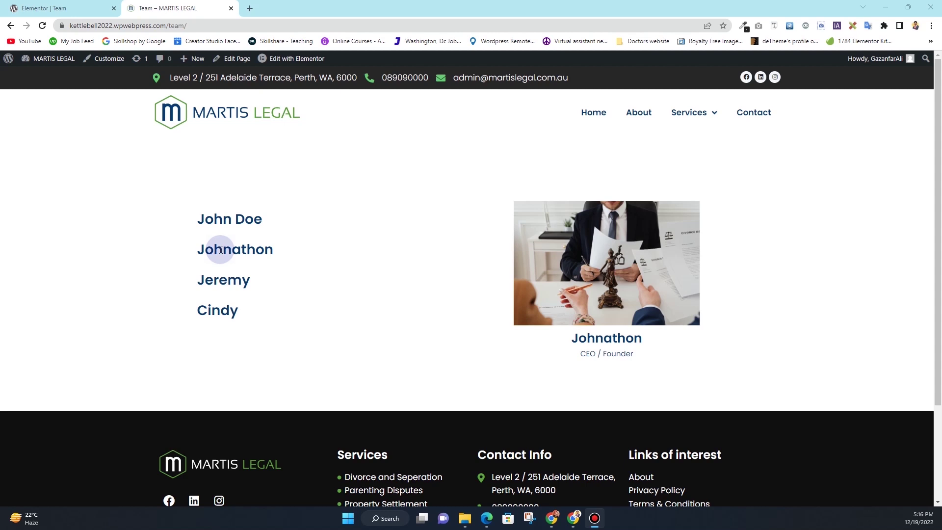
mouse_move(219, 278)
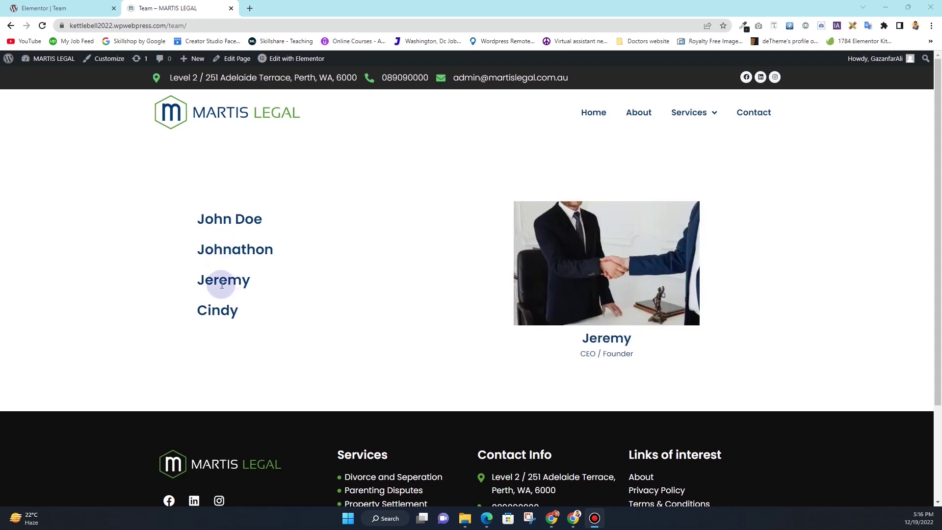
mouse_move(216, 309)
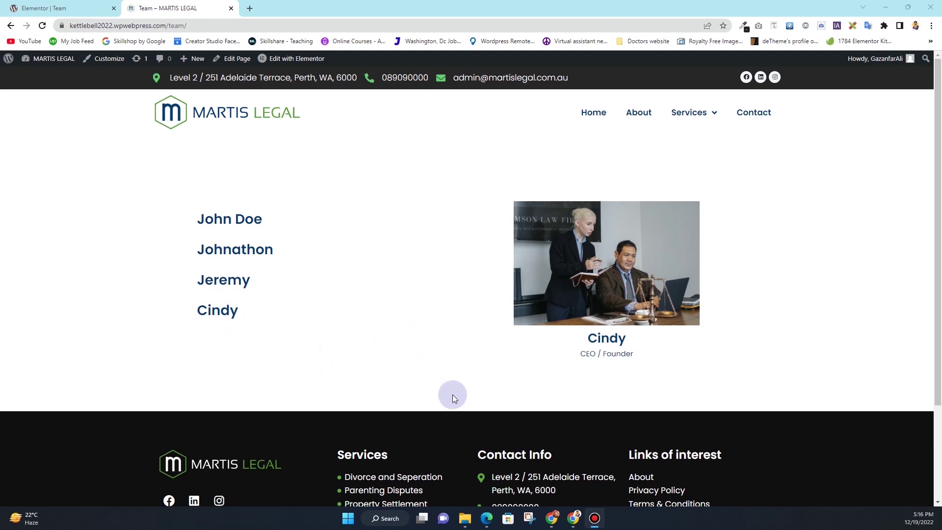
left_click_drag(572, 339, 636, 339)
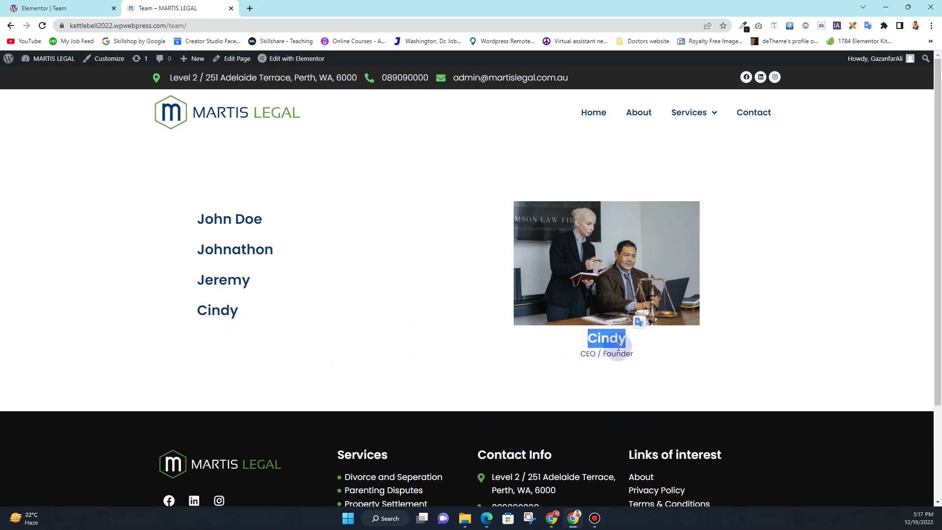
left_click_drag(565, 356, 505, 372)
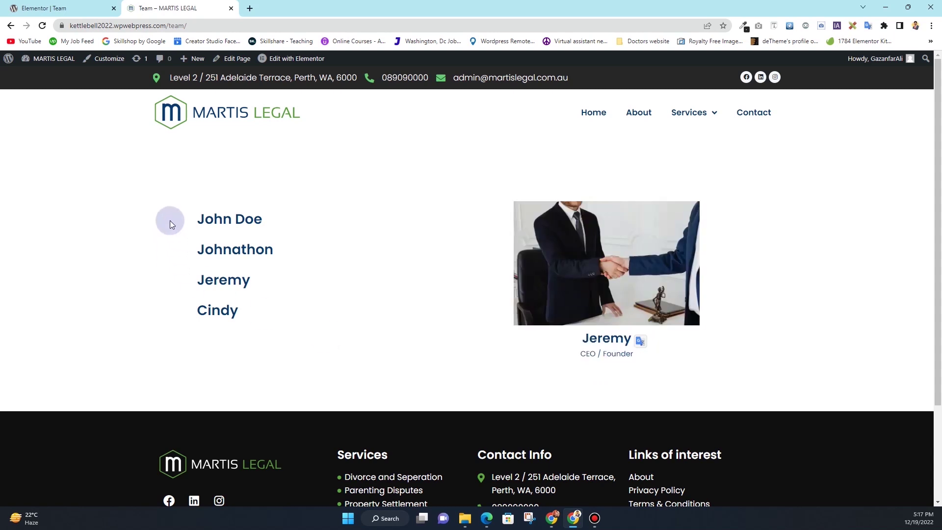
left_click_drag(169, 219, 262, 219)
left_click_drag(191, 256, 298, 249)
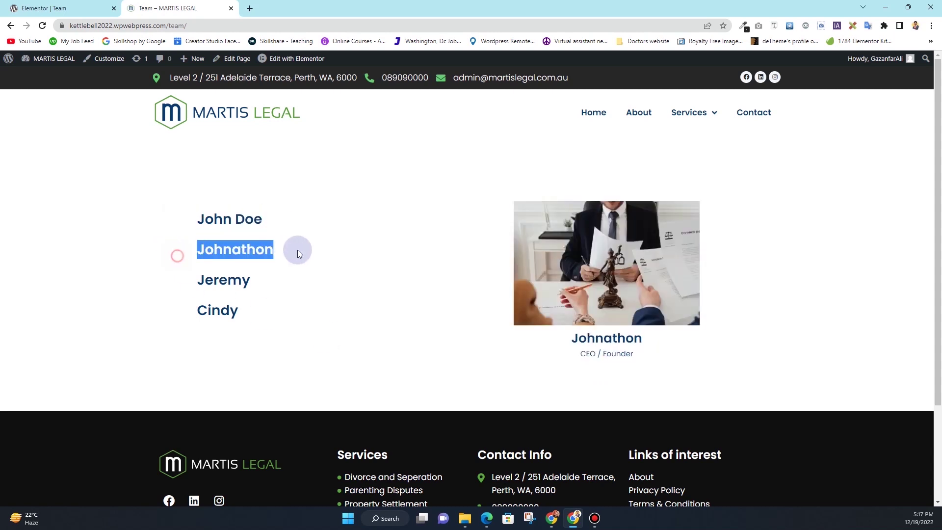
left_click(182, 282)
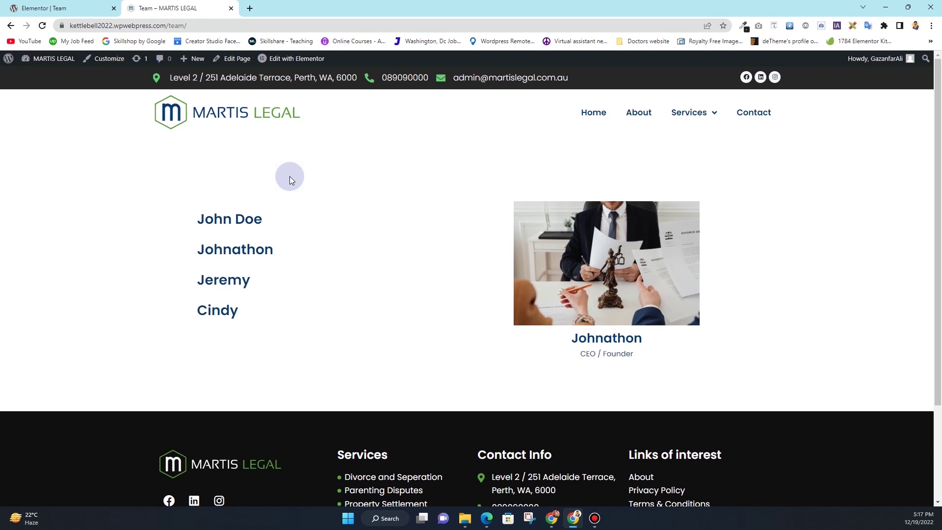
- Copy the Dynamic Visibility for Elementor plugin name from the admin Plugins list
mouse_move(48, 60)
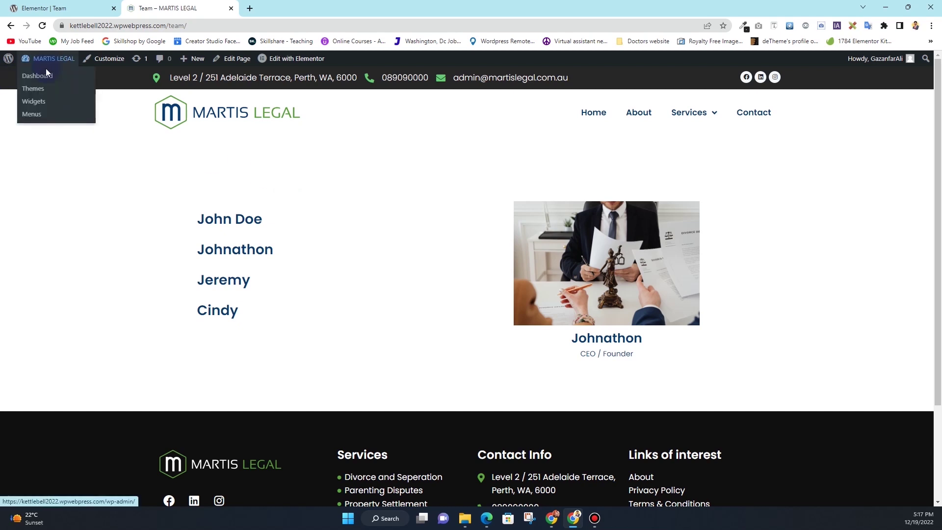
left_click(43, 79)
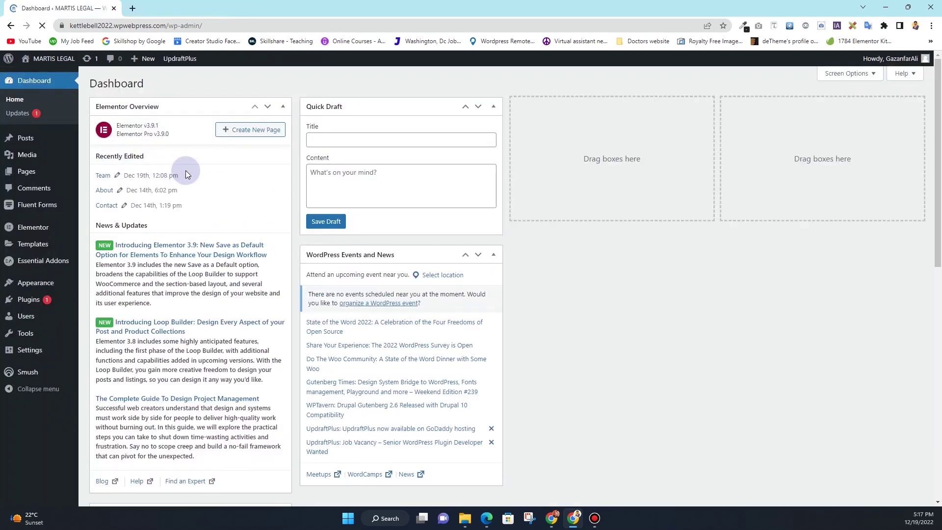
mouse_move(11, 301)
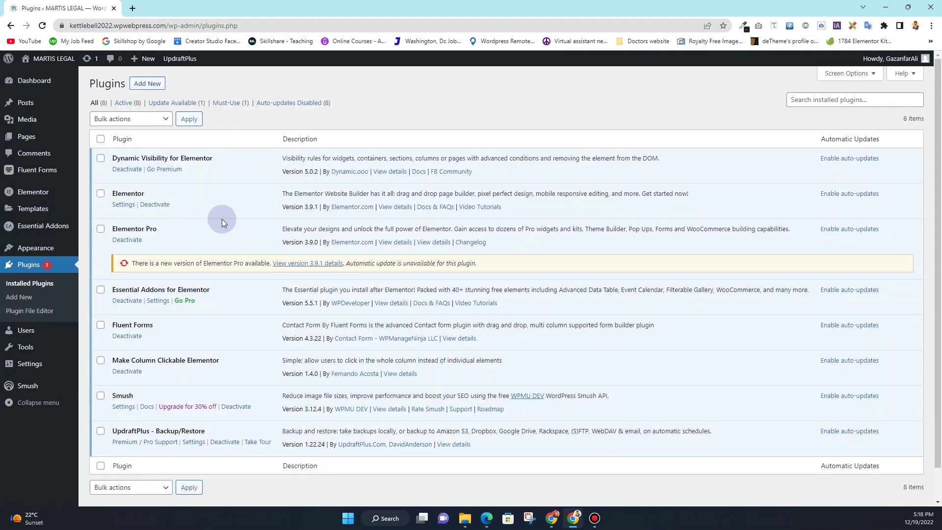
left_click_drag(214, 158, 109, 151)
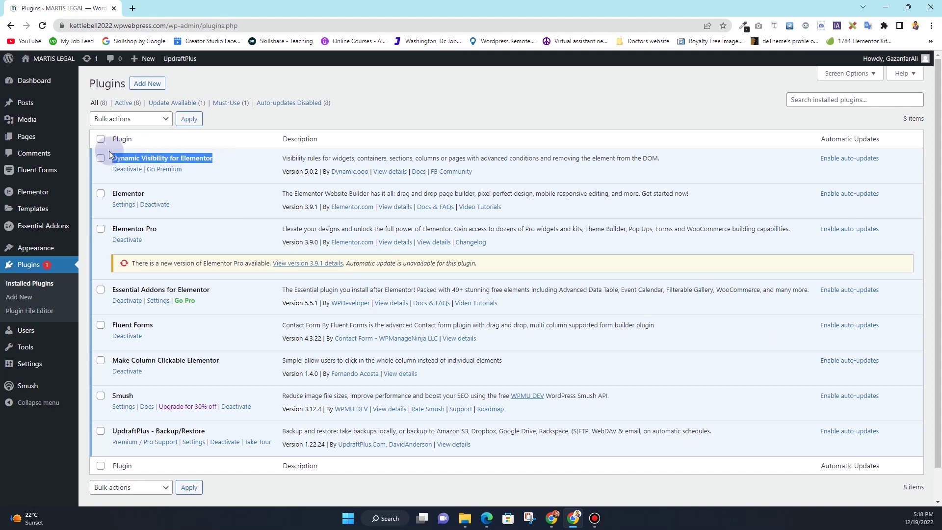
right_click(126, 158)
left_click(145, 169)
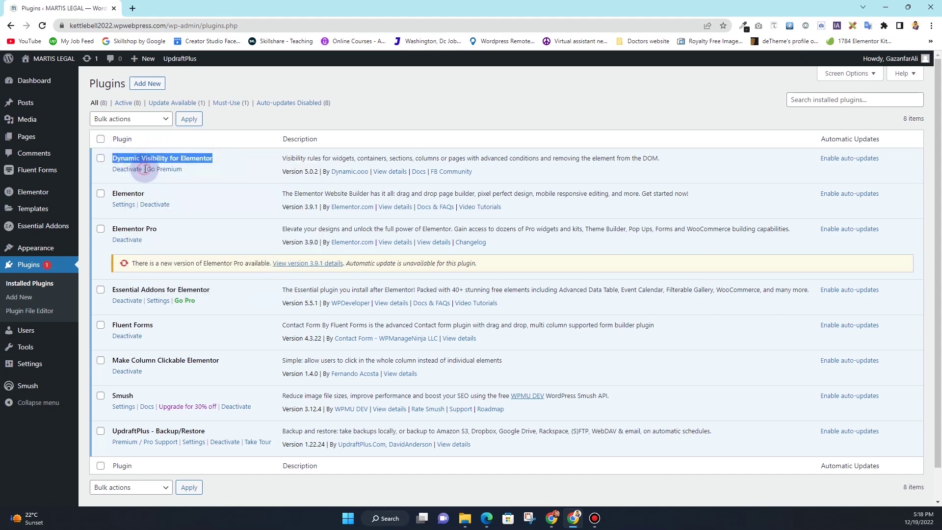
- Search Add Plugins for Dynamic Visibility for Elementor, confirming it is already Active
left_click(148, 83)
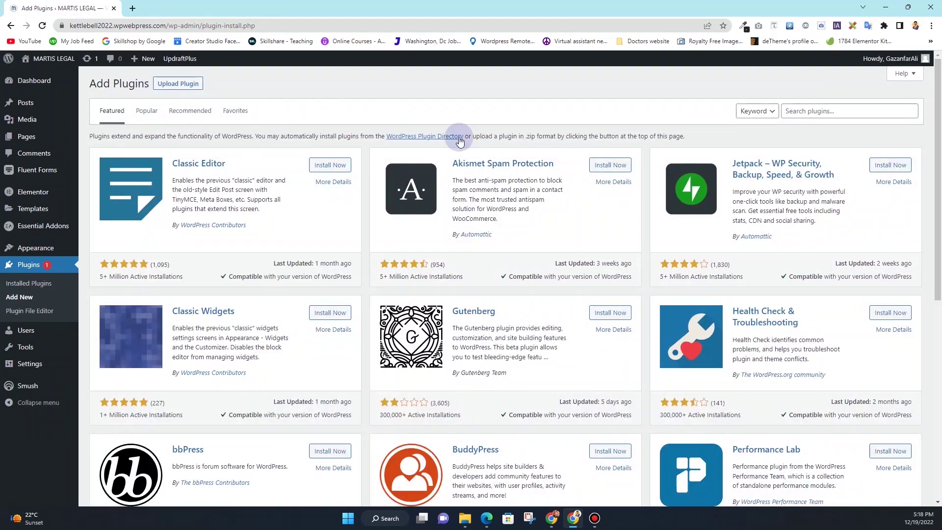
left_click(798, 112)
key("ctrl+v")
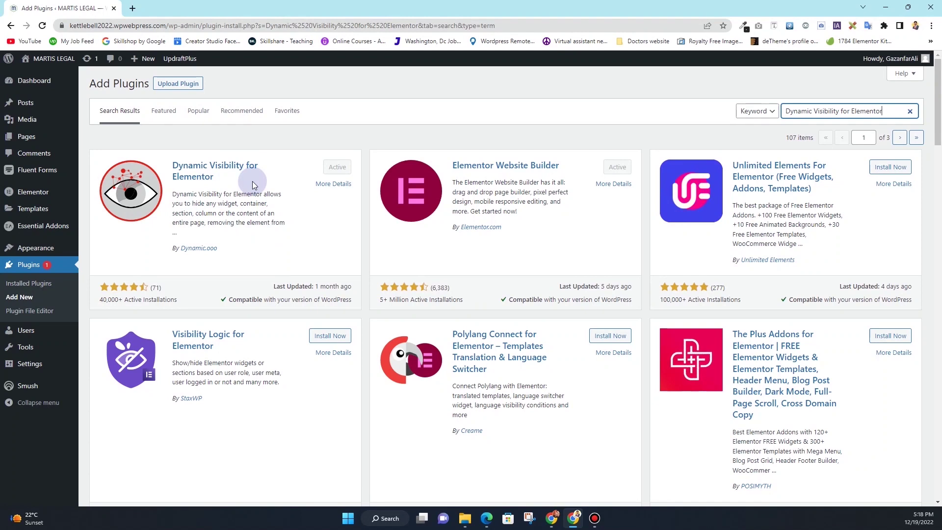
mouse_move(2, 131)
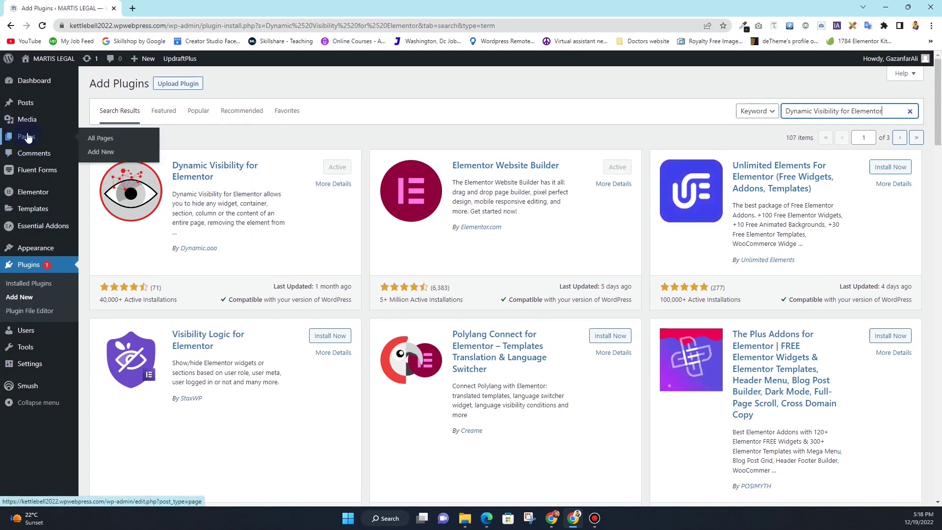
left_click(140, 141)
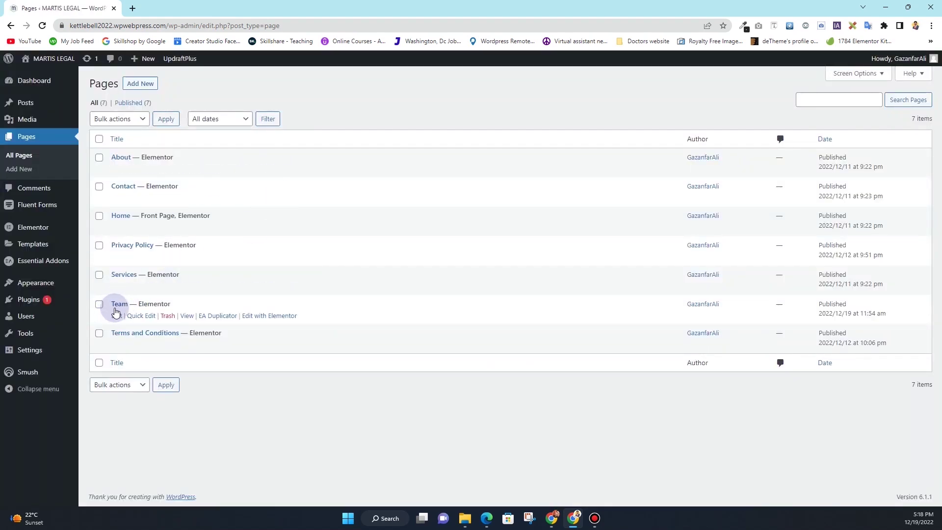
- Open the Team page in Elementor and delete its existing team section
left_click(268, 317)
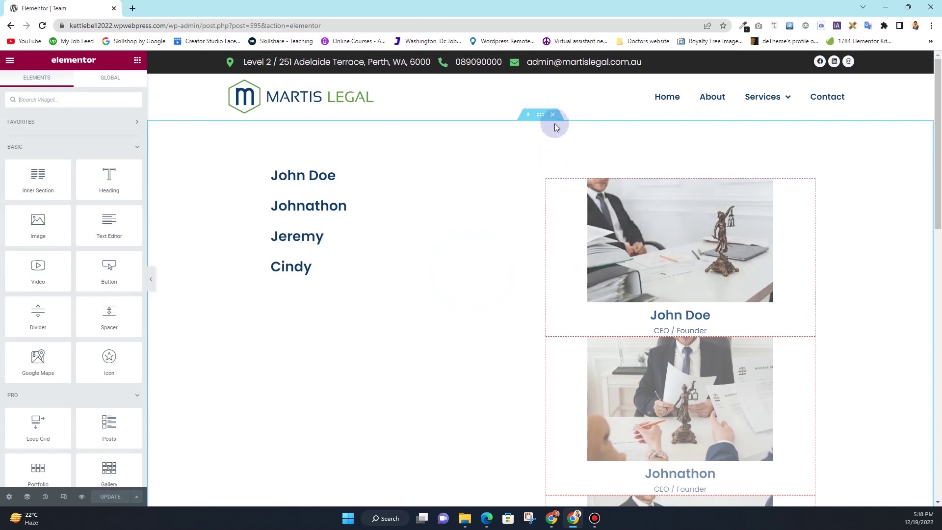
left_click(553, 114)
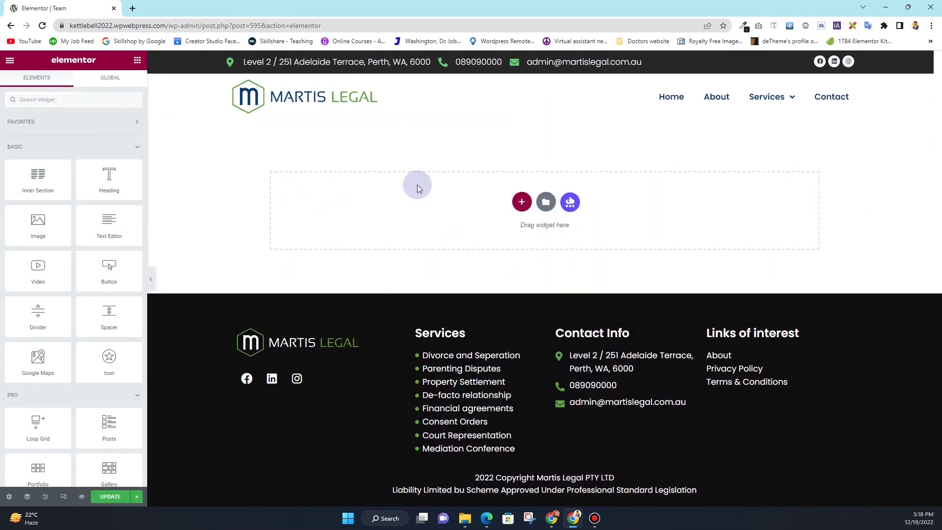
left_click(522, 204)
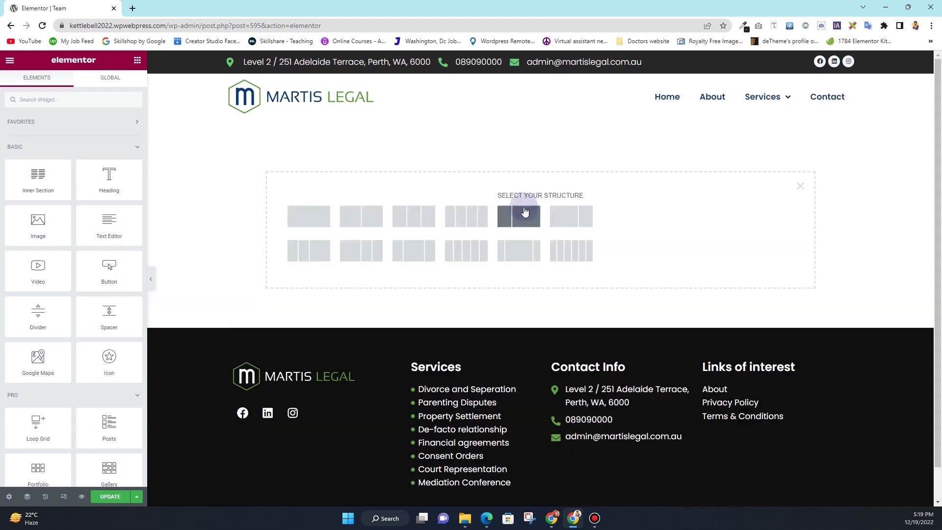
- Add a two-column section padded 5 top and bottom, with an inner section in its left column
left_click(361, 223)
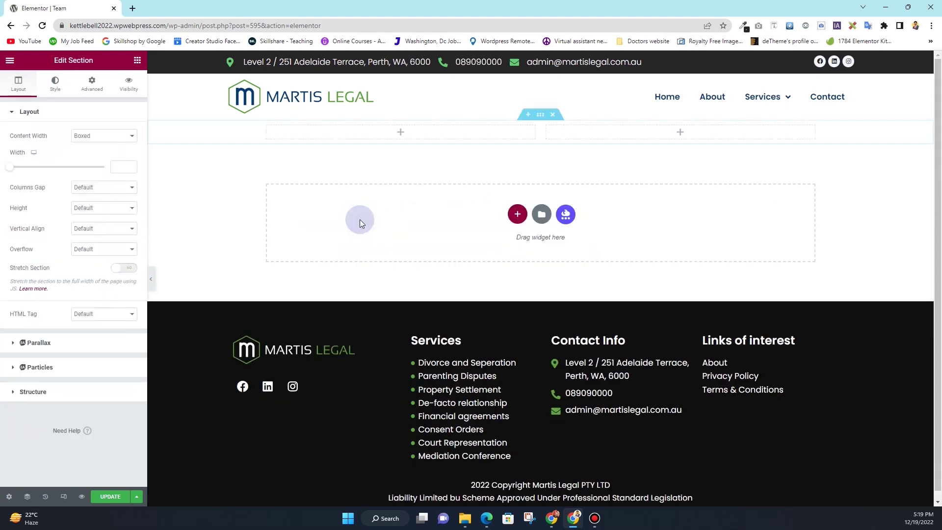
left_click(92, 84)
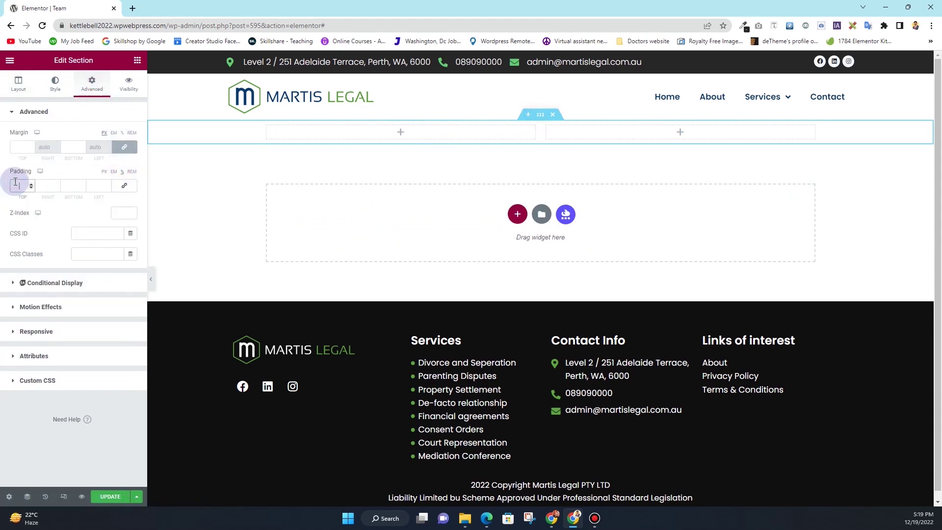
type("5")
left_click(73, 186)
type("5")
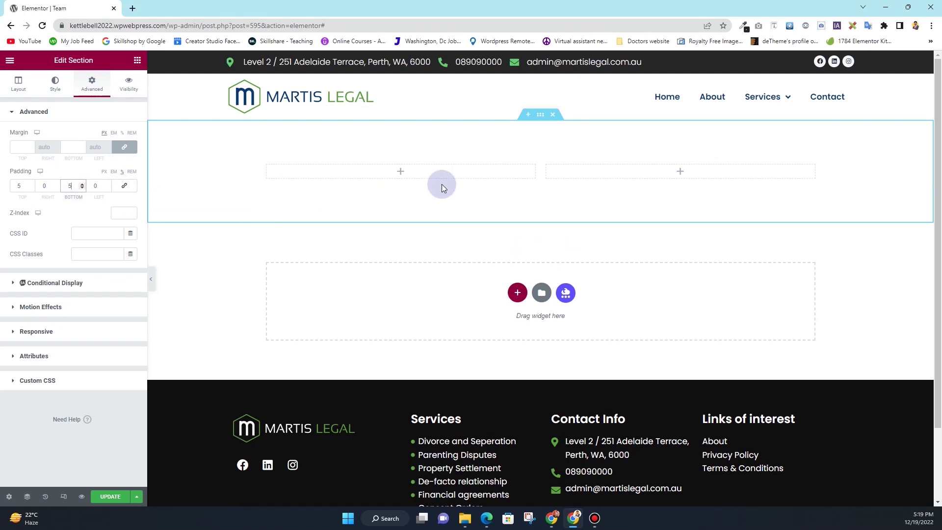
left_click(136, 59)
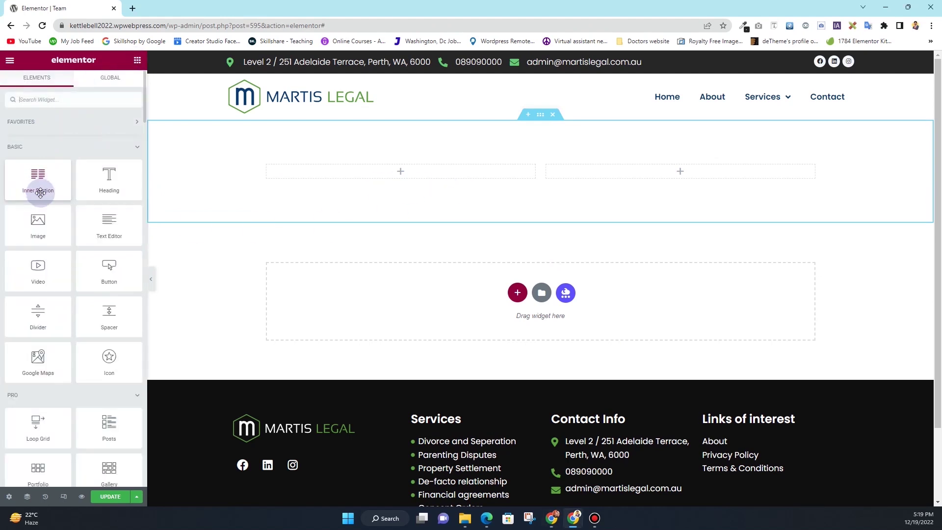
left_click_drag(31, 188, 338, 172)
- Delete the inner section's extra column and add a heading titled John Doe
right_click(410, 174)
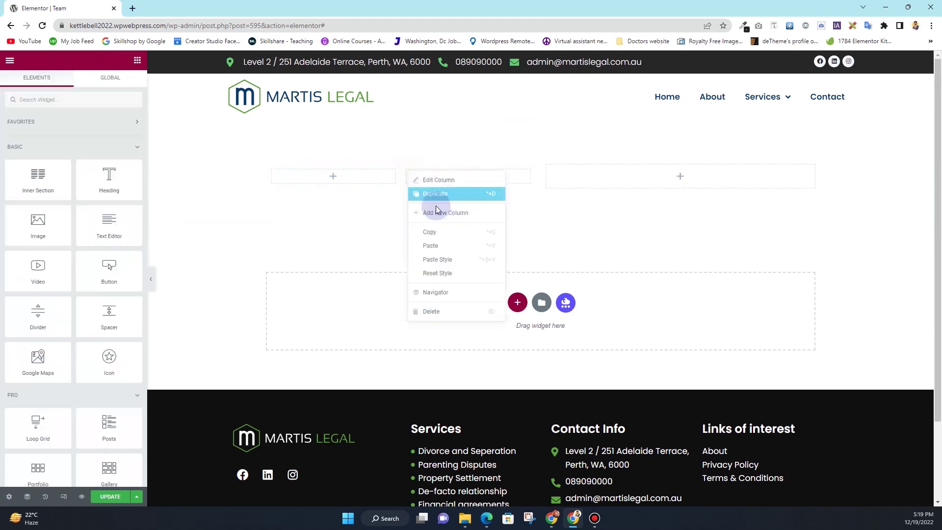
left_click(435, 311)
left_click_drag(111, 180, 324, 176)
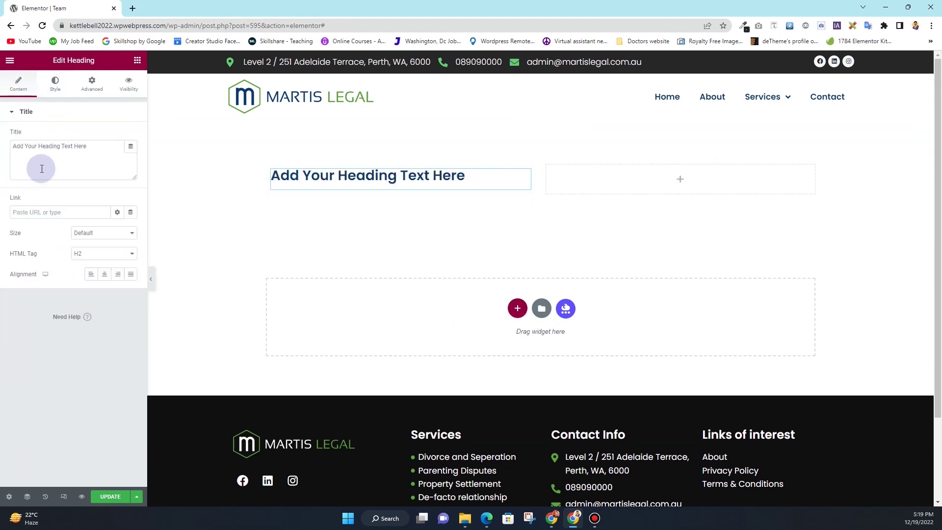
triple_click(65, 156)
type("John Doe")
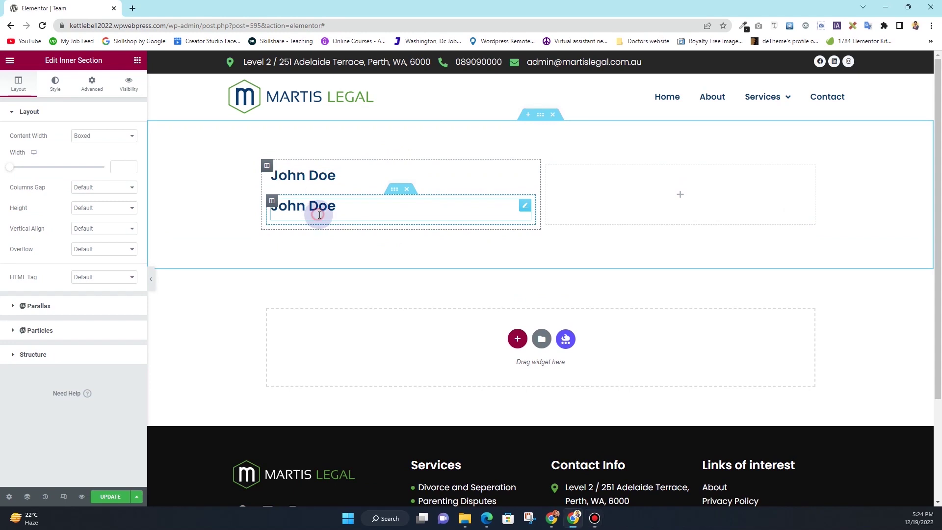
- Rename the second heading to Johnathon, then duplicate it and retitle the copy Cindy
left_click(307, 203)
left_click_drag(94, 151, 23, 150)
type("nathon")
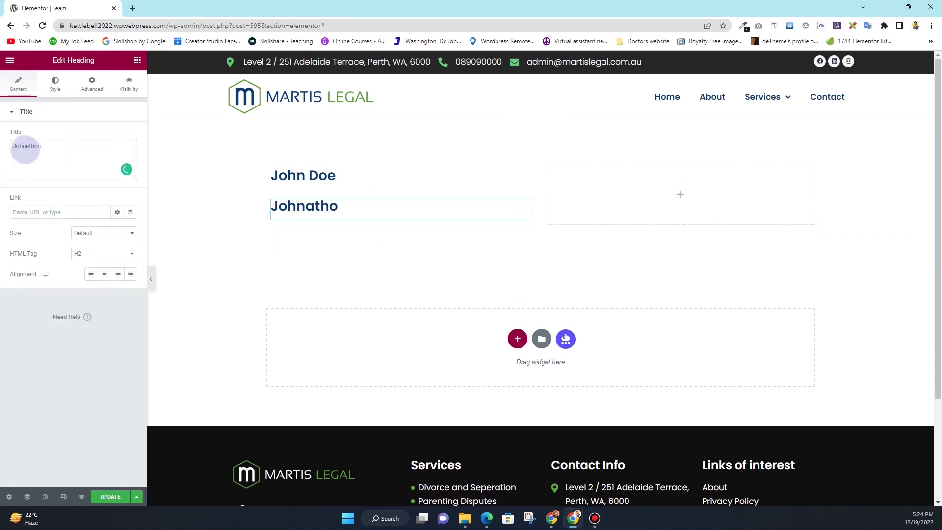
key("ctrl+d")
left_click(305, 237)
double_click(23, 147)
type("Cindy")
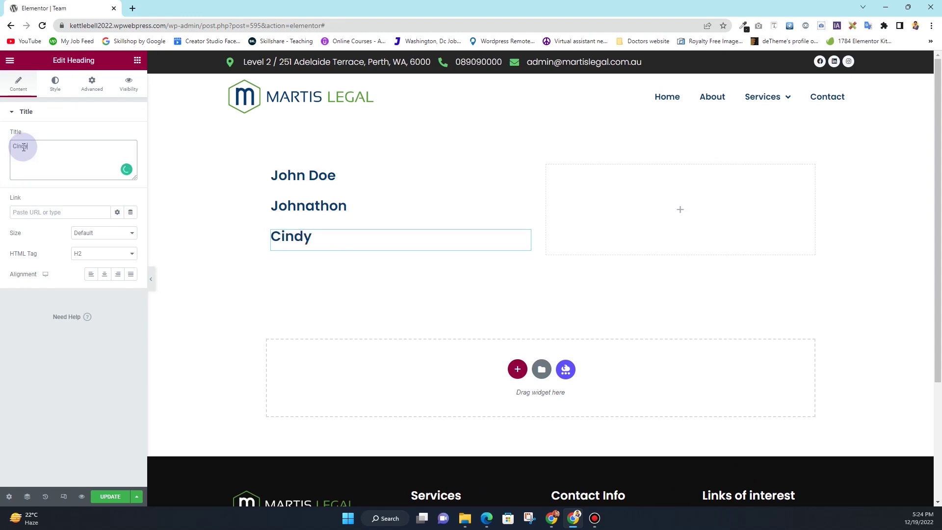
- Duplicate the Cindy heading and retitle the copy Riya
right_click(391, 225)
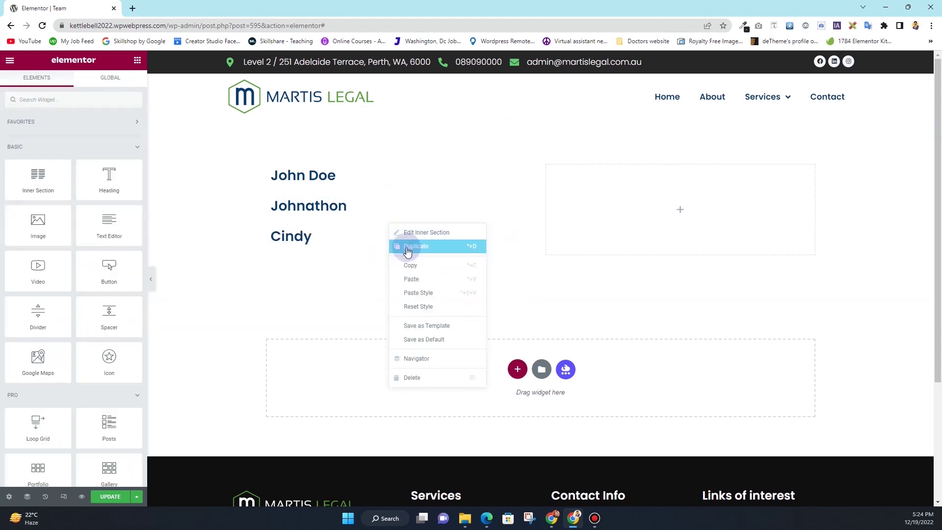
left_click(407, 251)
left_click(297, 271)
left_click(31, 151)
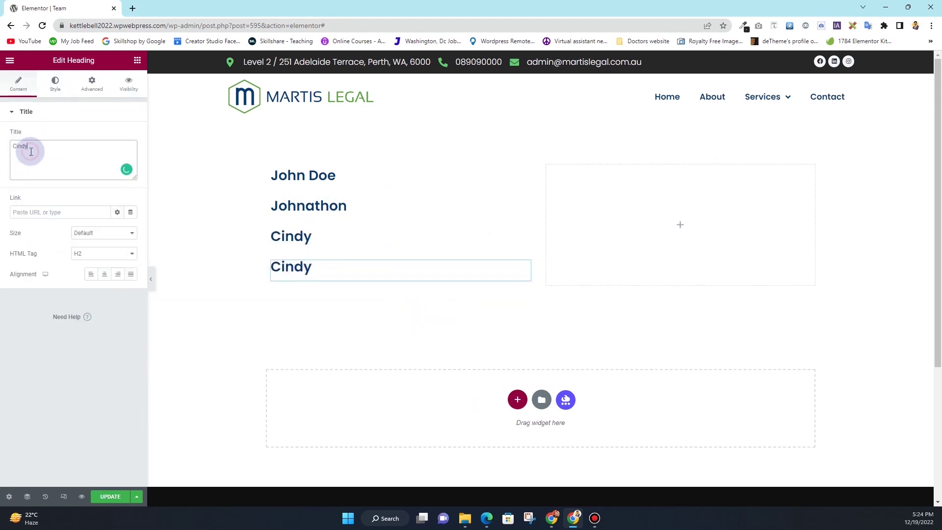
type("Riya")
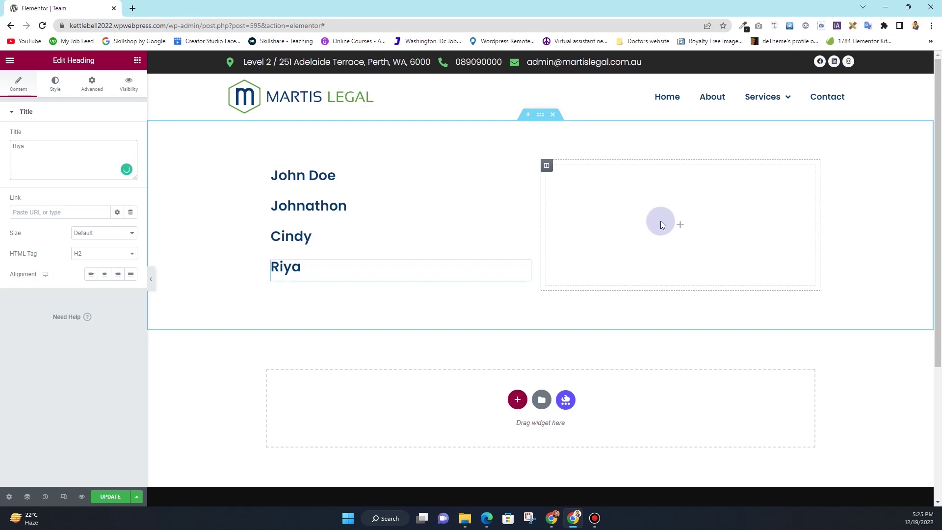
left_click(138, 60)
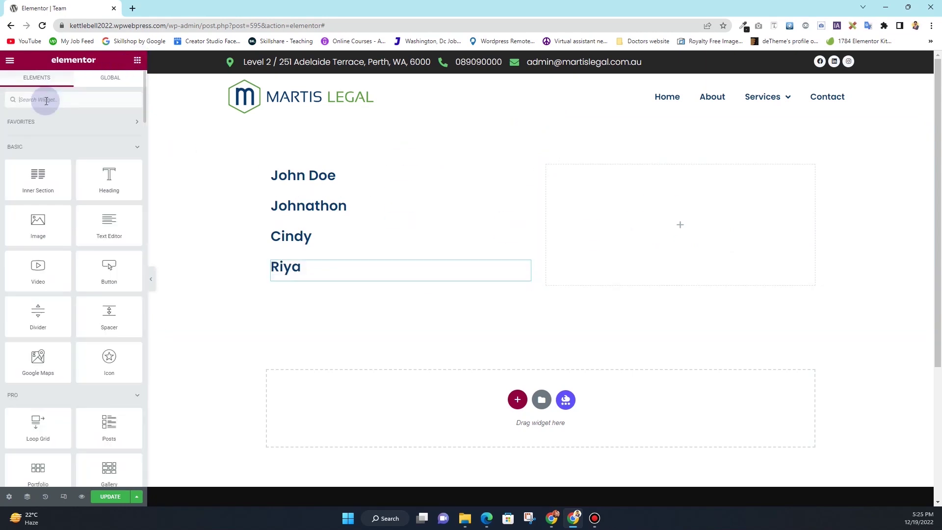
- Place an Image Box in the right column showing the lawyer-and-statue photo
left_click(46, 100)
type("image")
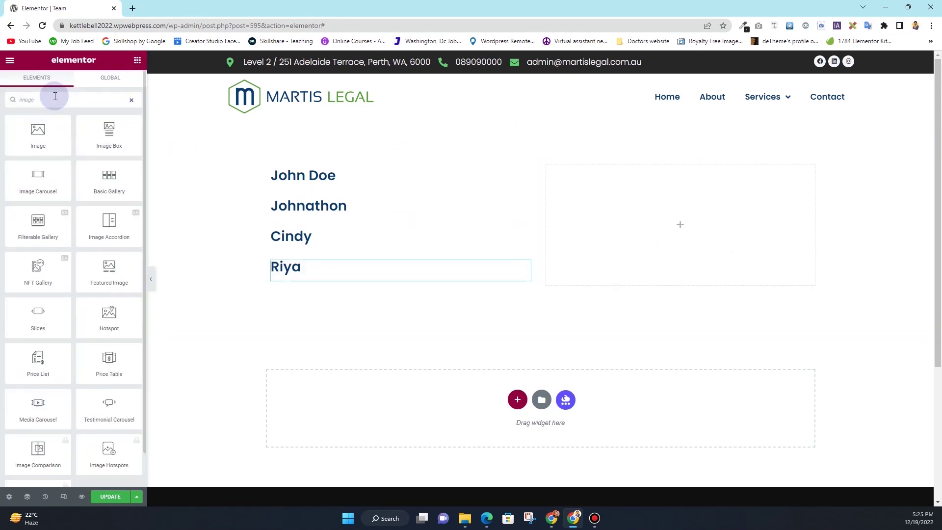
left_click_drag(99, 138, 599, 248)
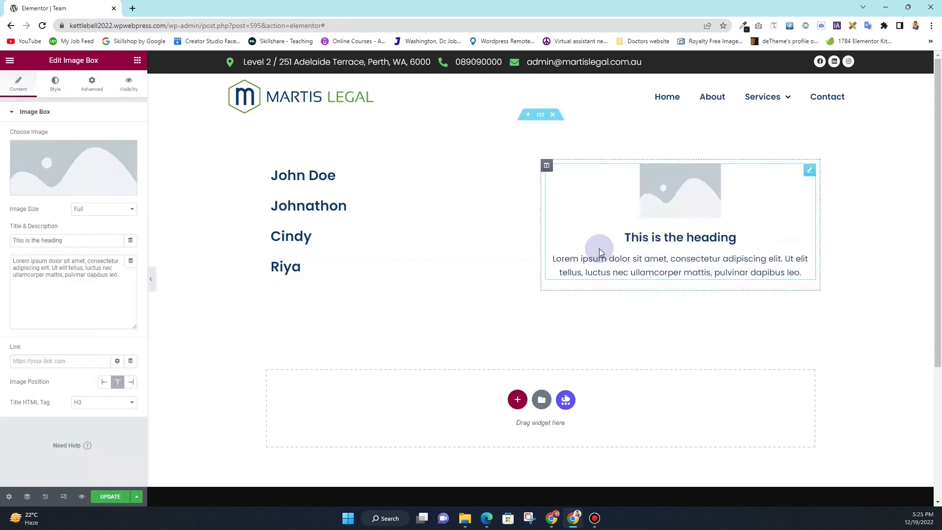
left_click(74, 159)
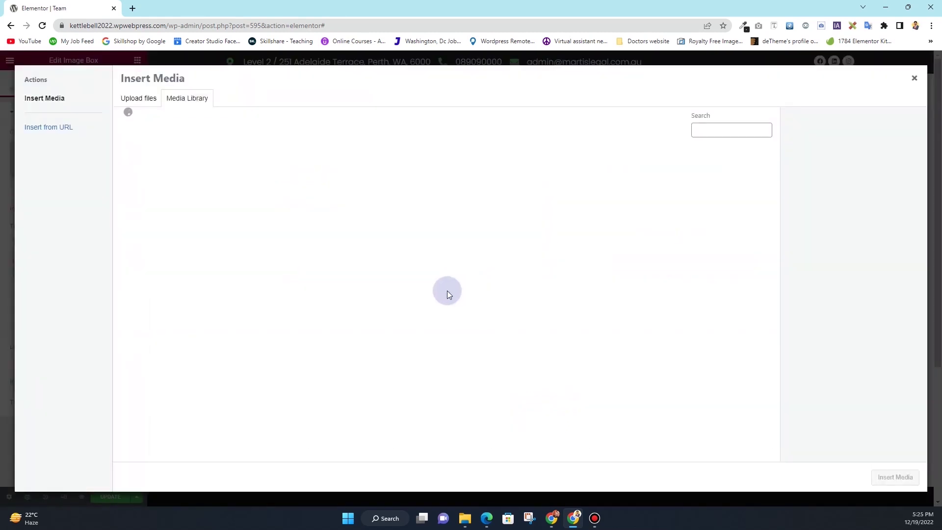
scroll(409, 290, "down", 1)
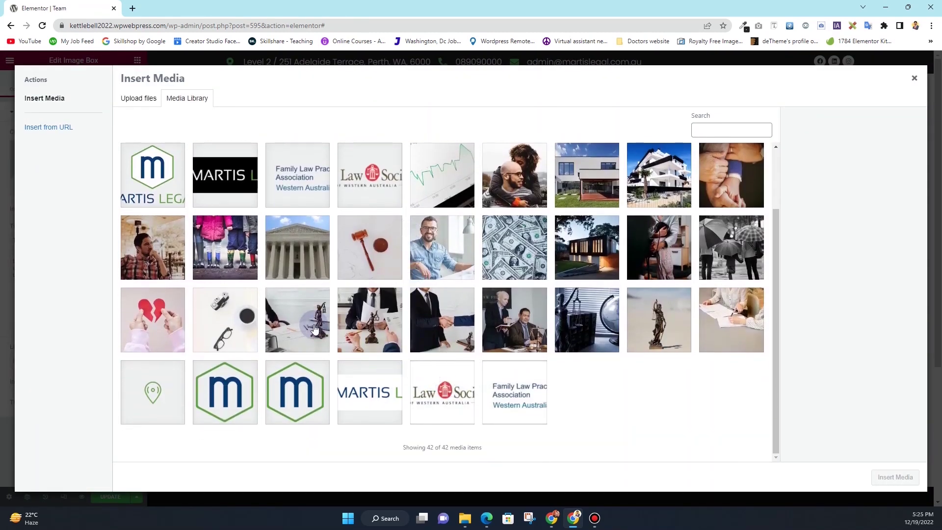
left_click(296, 322)
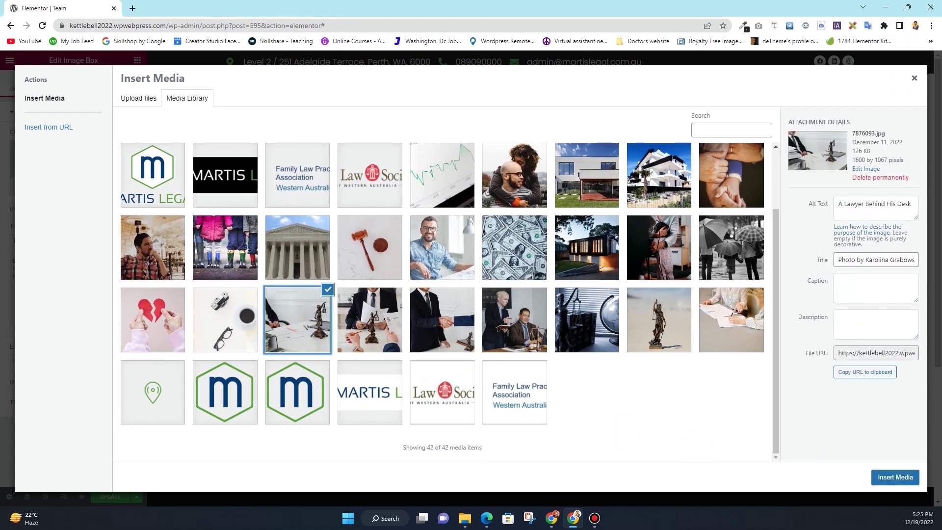
left_click(892, 481)
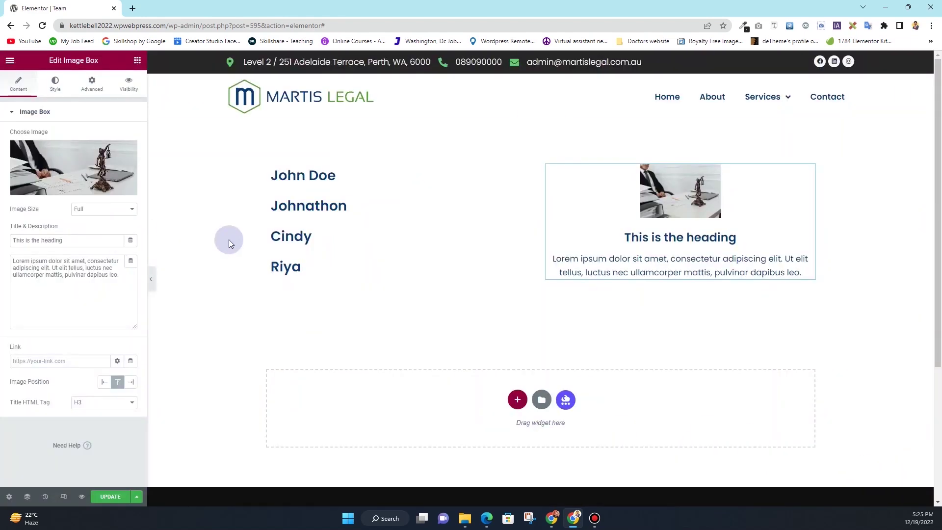
- Title the image box John Doe, describe it as CEO/Founder, and set its spacing to 0
left_click(305, 177)
left_click(25, 169)
key("ctrl+a")
key("ctrl+c")
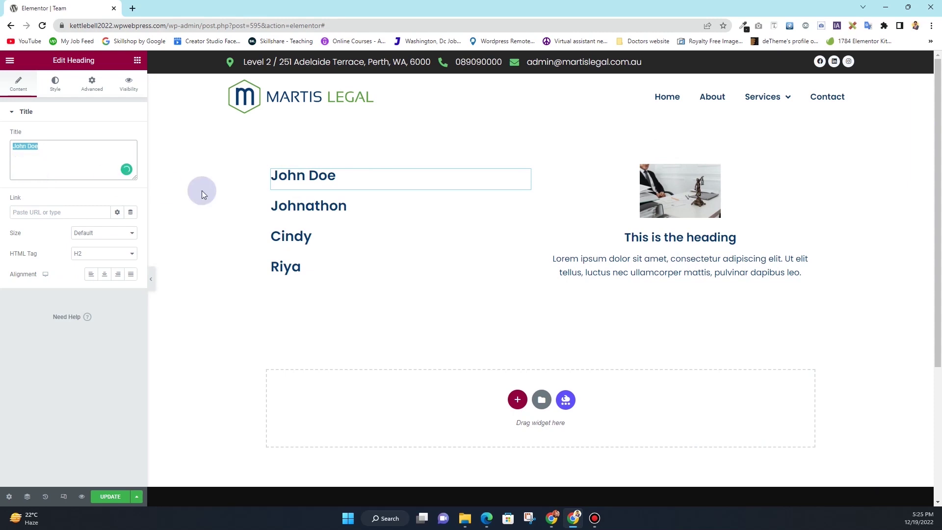
left_click(656, 237)
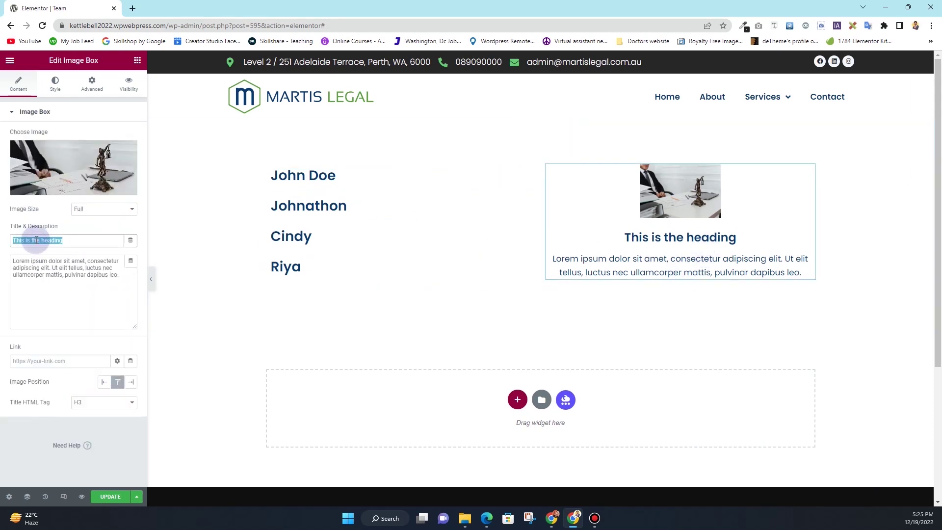
key("ctrl+v")
left_click(28, 265)
key("ctrl+a")
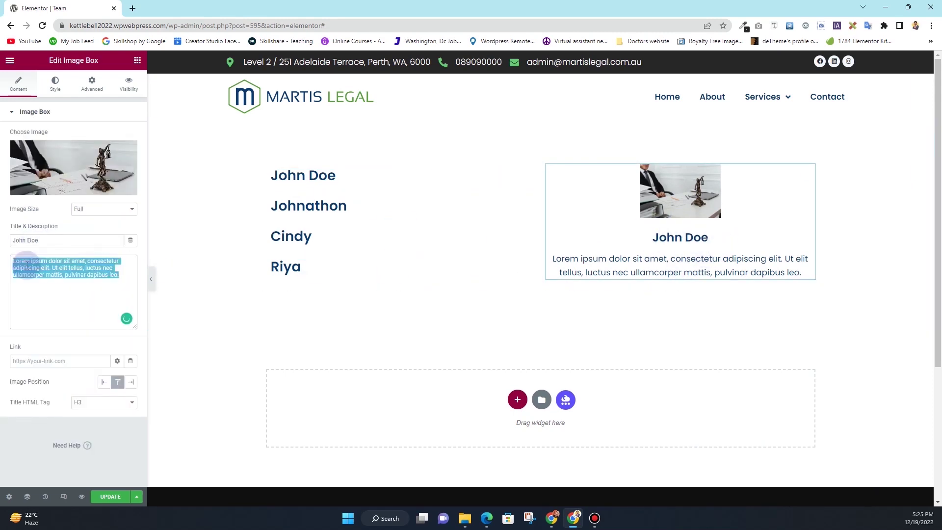
key("BackSpace")
type("CEO/Fou")
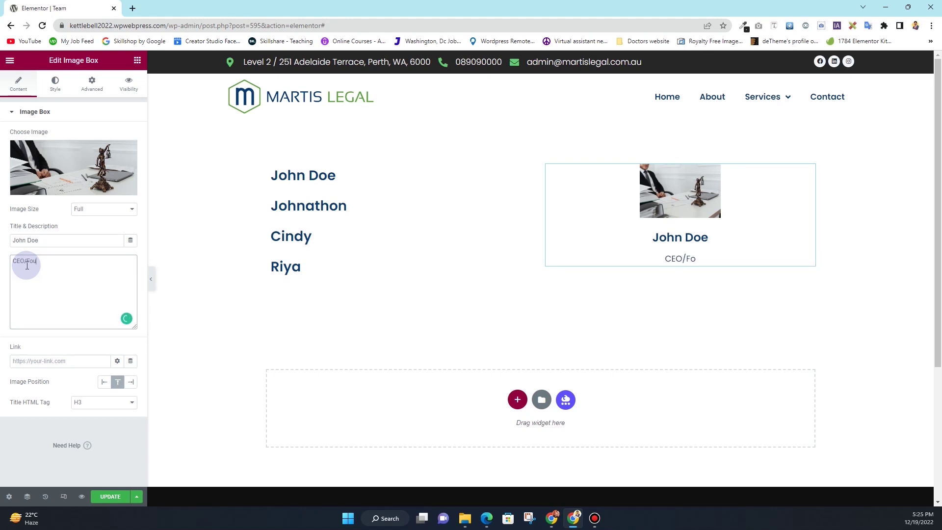
type("nder")
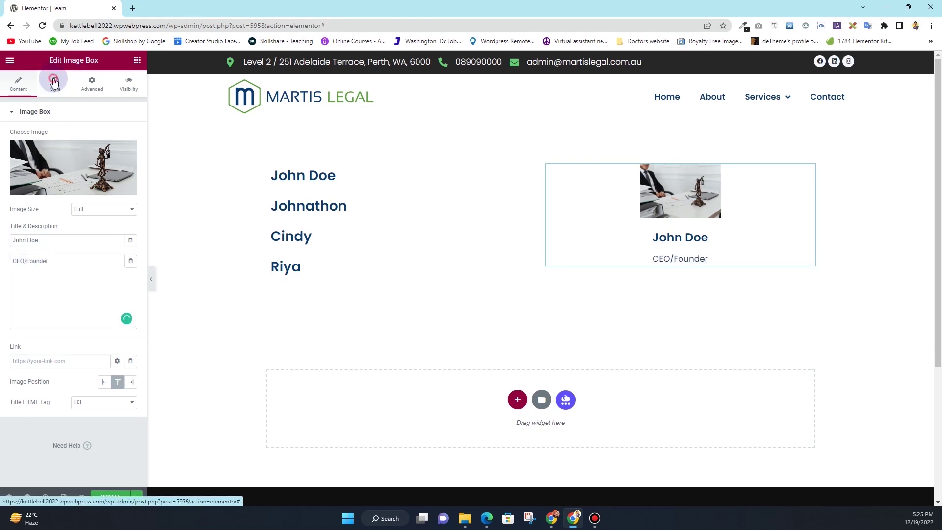
left_click(55, 83)
left_click_drag(23, 154, 5, 147)
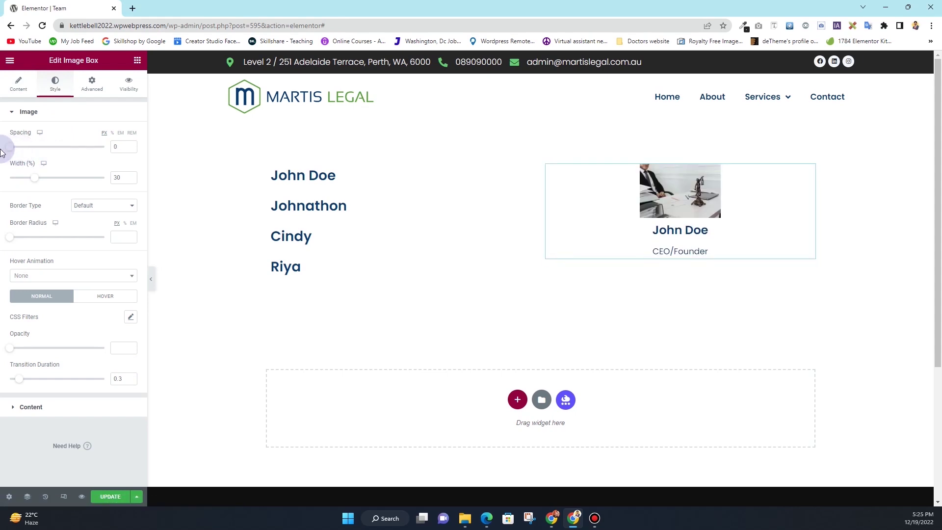
- Set the image width to 100% and the title spacing to 0, then show the Navigator
left_click_drag(33, 181, 93, 185)
left_click(32, 407)
left_click(11, 232)
left_click_drag(16, 235, 8, 236)
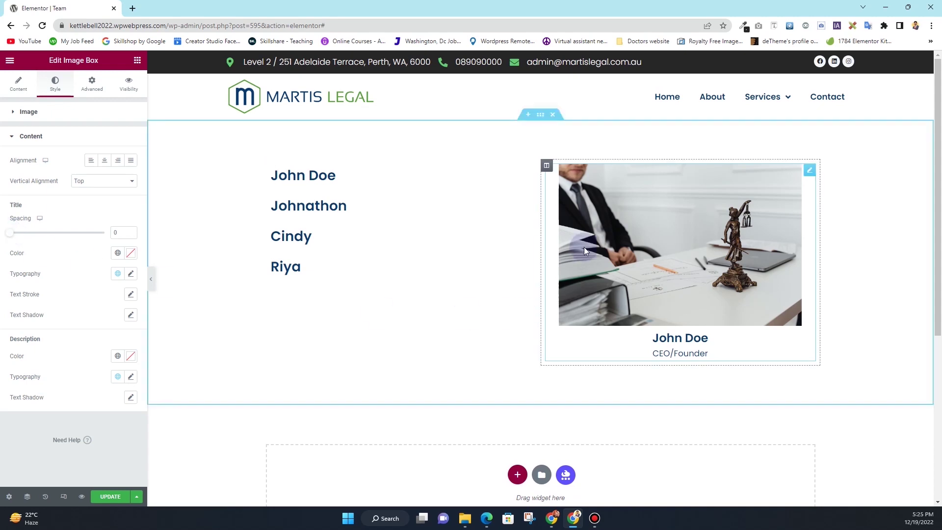
left_click(27, 497)
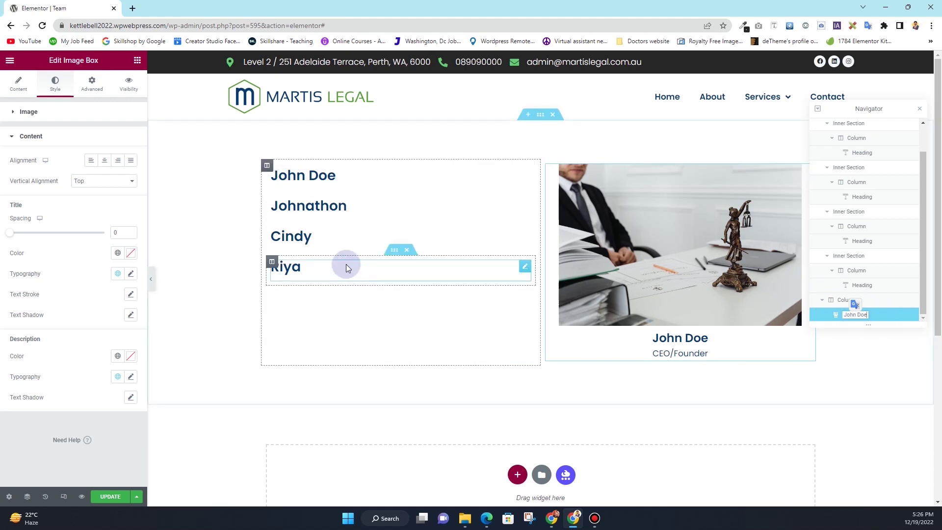
- Duplicate John Doe's image box as Johnathon with the lawyer signing papers photo
left_click(380, 211)
double_click(37, 158)
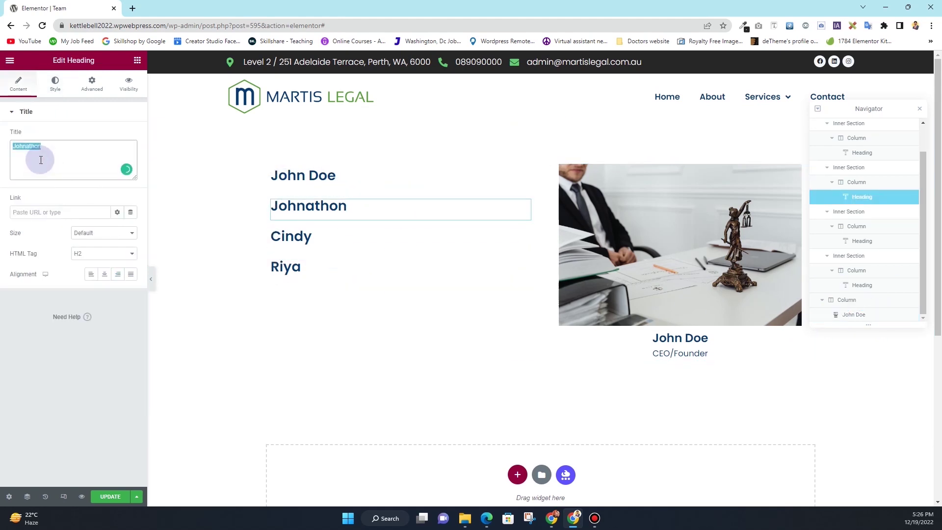
left_click(704, 213)
right_click(705, 214)
left_click(720, 237)
left_click(60, 241)
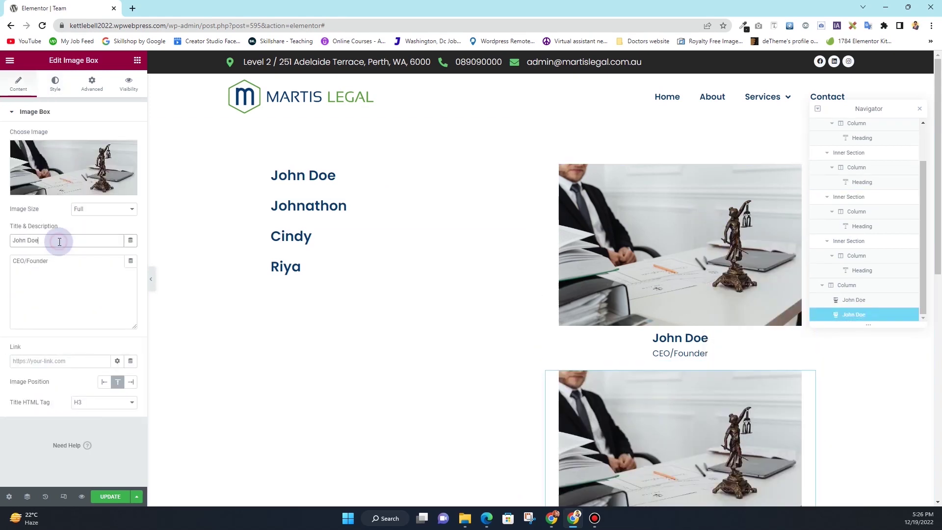
left_click(74, 165)
scroll(400, 326, "down", 2)
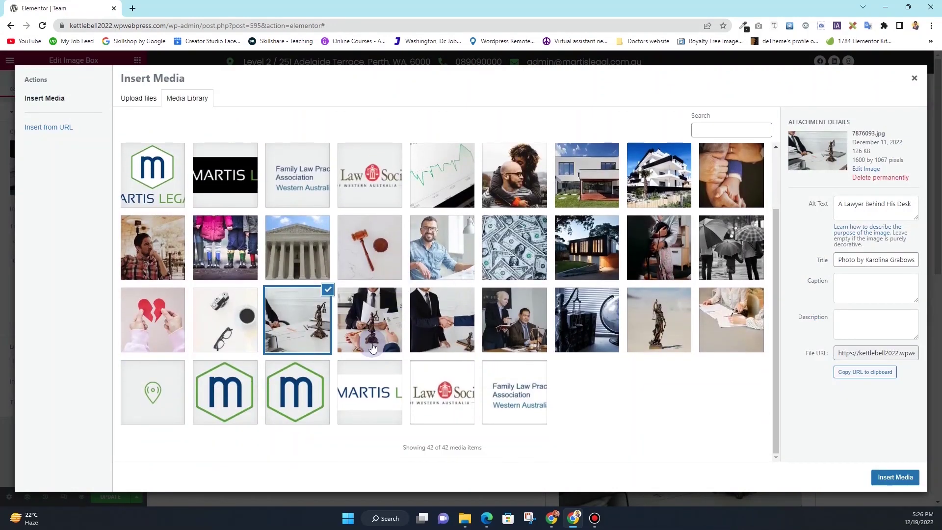
left_click(371, 339)
left_click(896, 477)
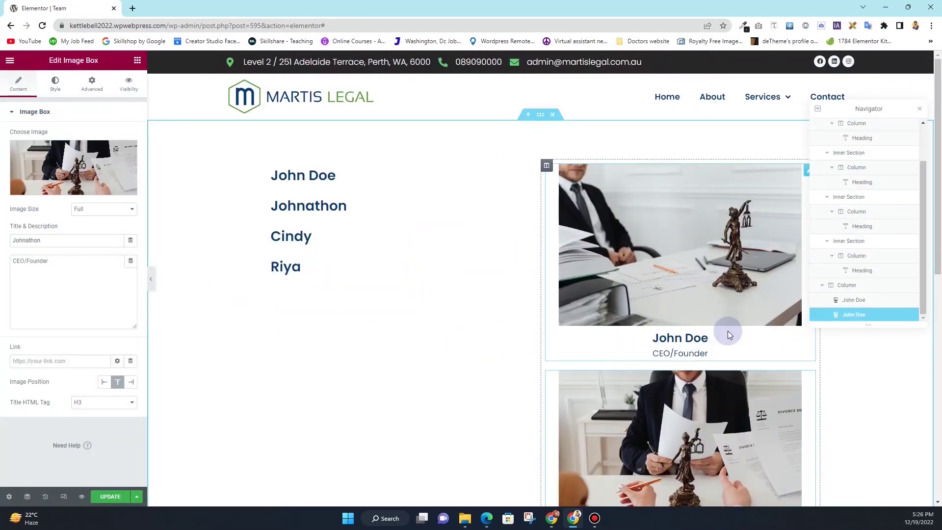
left_click(858, 317)
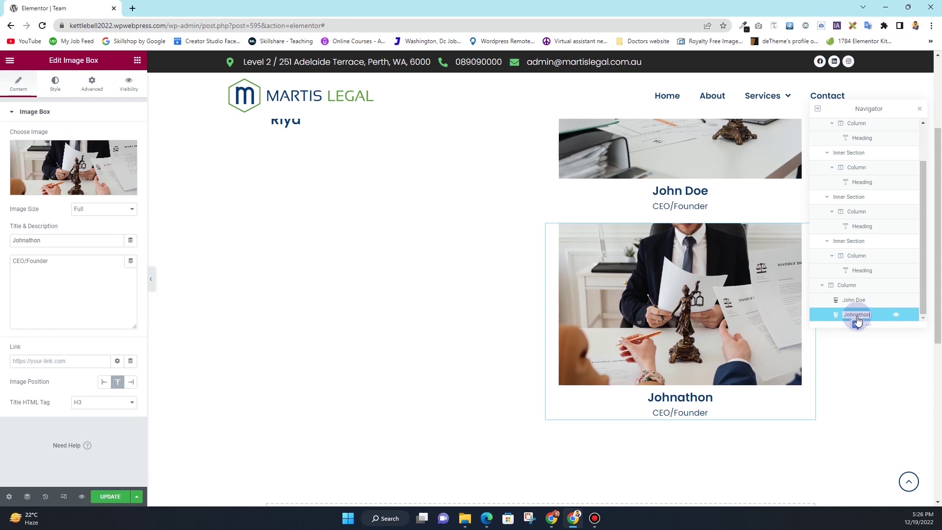
scroll(320, 217, "up", 3)
- Duplicate Johnathon's image box as Cindy with the office meeting photo
left_click(291, 238)
left_click(30, 158)
double_click(30, 158)
scroll(643, 263, "down", 3)
right_click(674, 307)
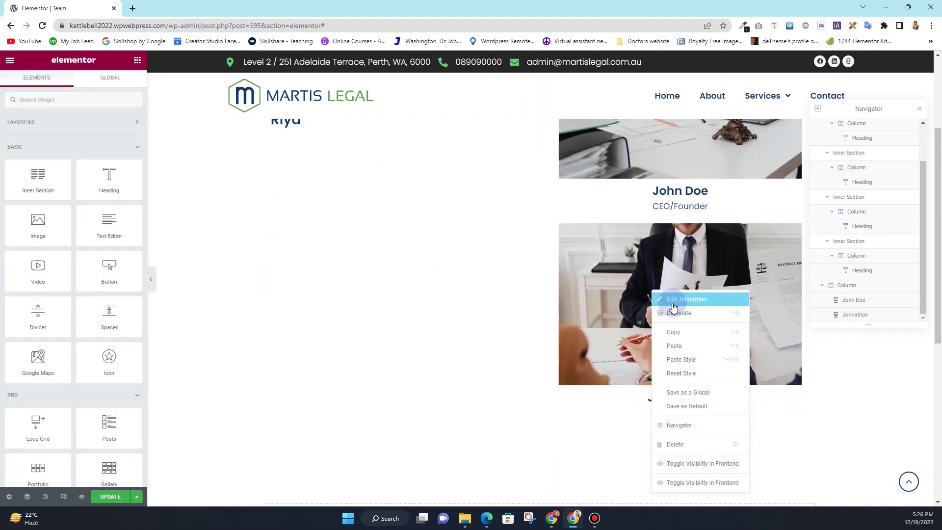
left_click(677, 313)
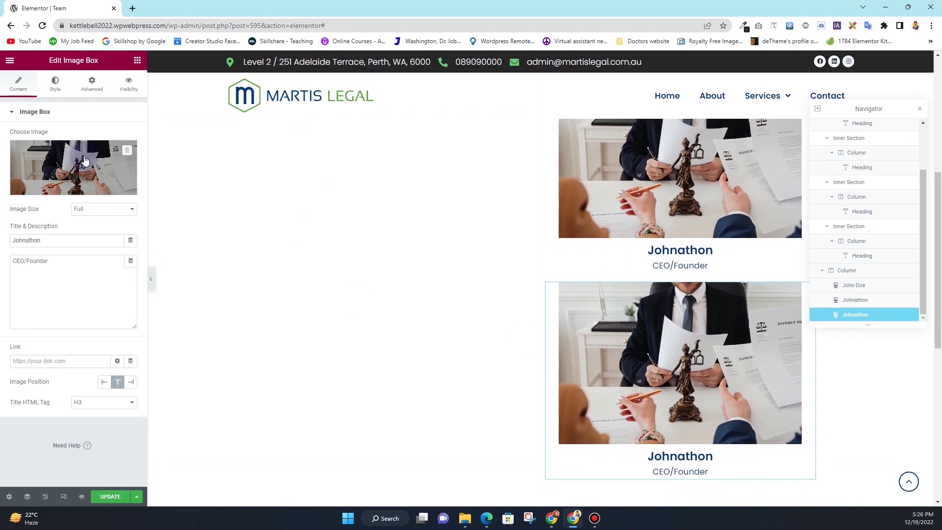
left_click(84, 159)
left_click(448, 406)
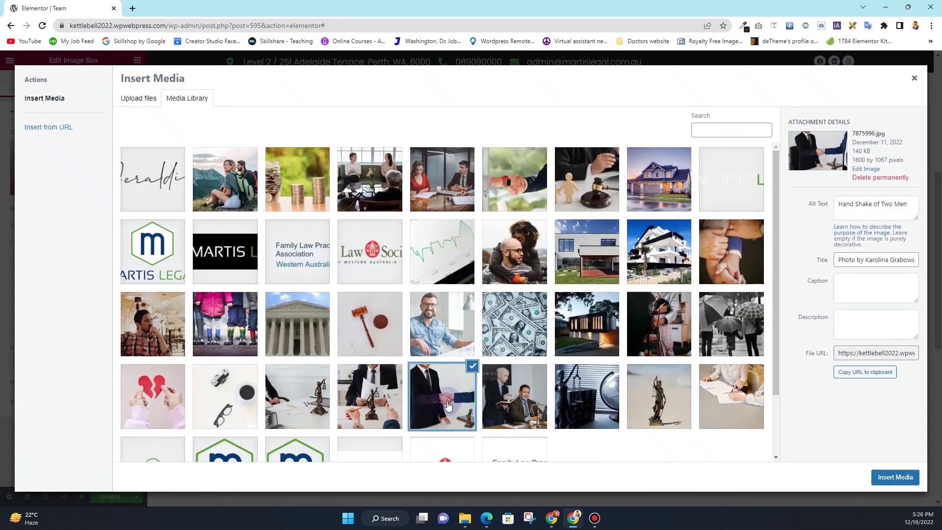
left_click(514, 396)
left_click(895, 477)
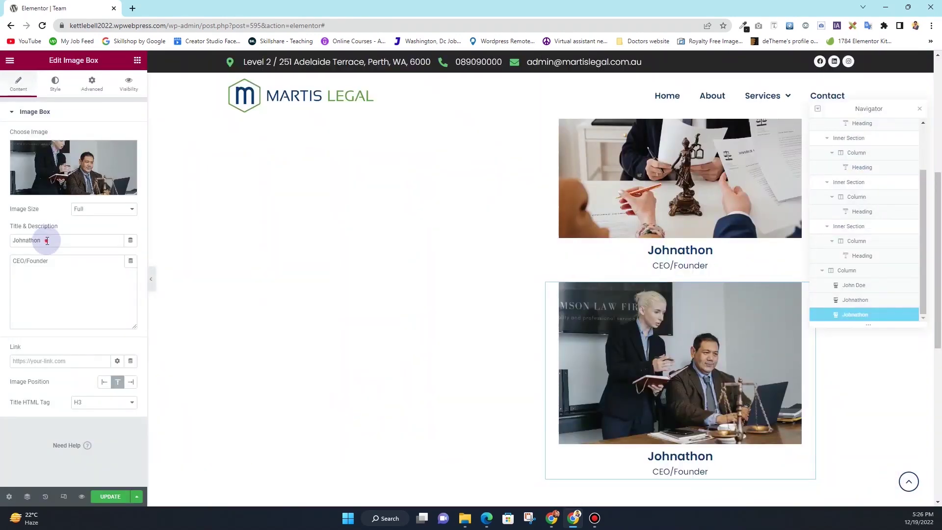
type("Cindy")
double_click(863, 315)
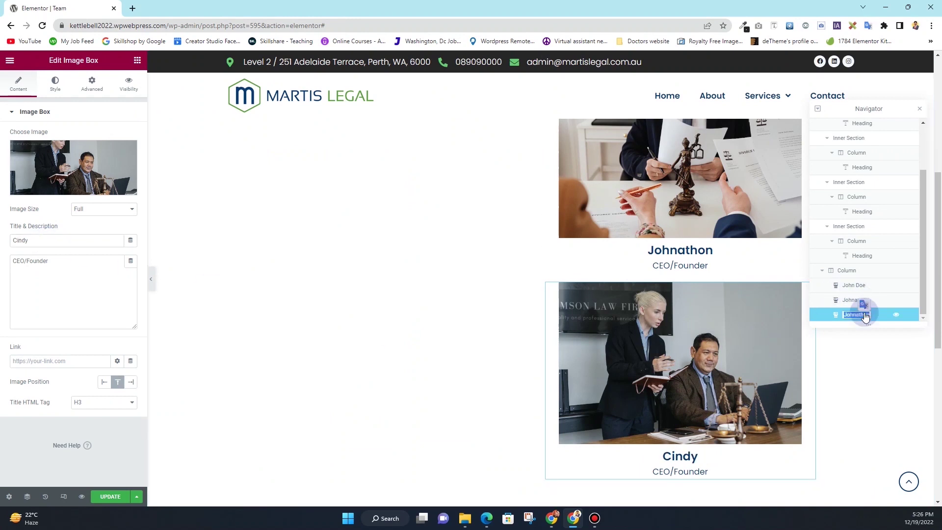
- Name the Navigator item Cindy, duplicate Cindy's image box, and title the copy Riya
type("Cindy")
right_click(703, 333)
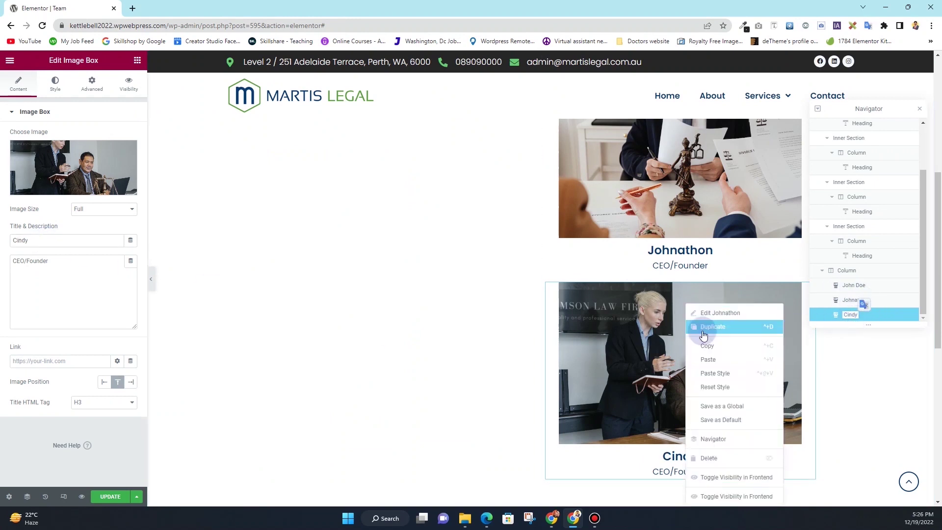
left_click(703, 330)
scroll(320, 202, "up", 5)
left_click(320, 265)
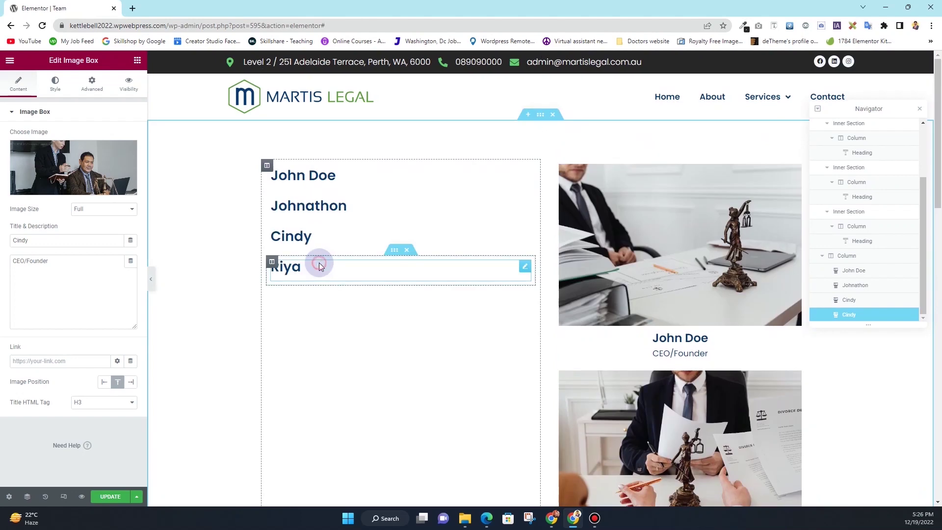
left_click(57, 146)
scroll(743, 349, "down", 10)
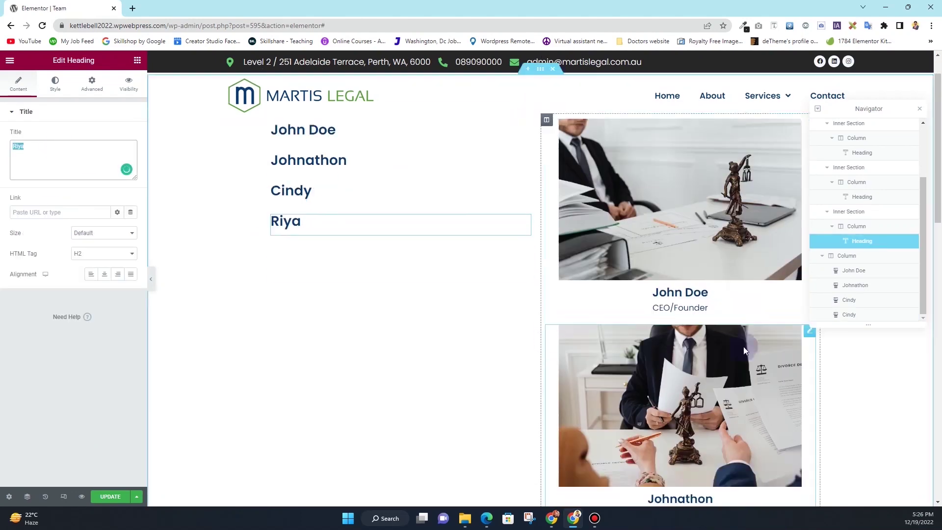
left_click(741, 352)
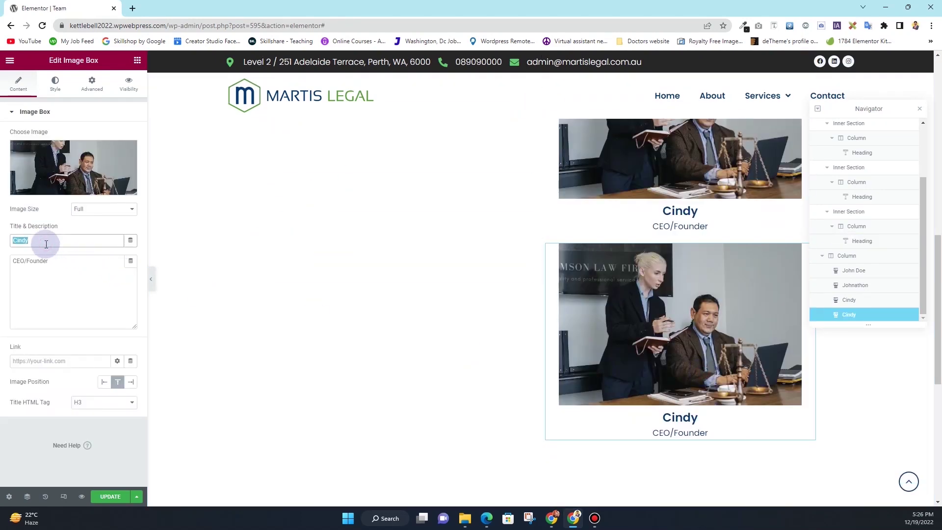
type("Riya")
- Give Riya's box the statue-and-globe photo and name it Riya in the Navigator
left_click(73, 167)
left_click(593, 417)
left_click(895, 477)
double_click(850, 316)
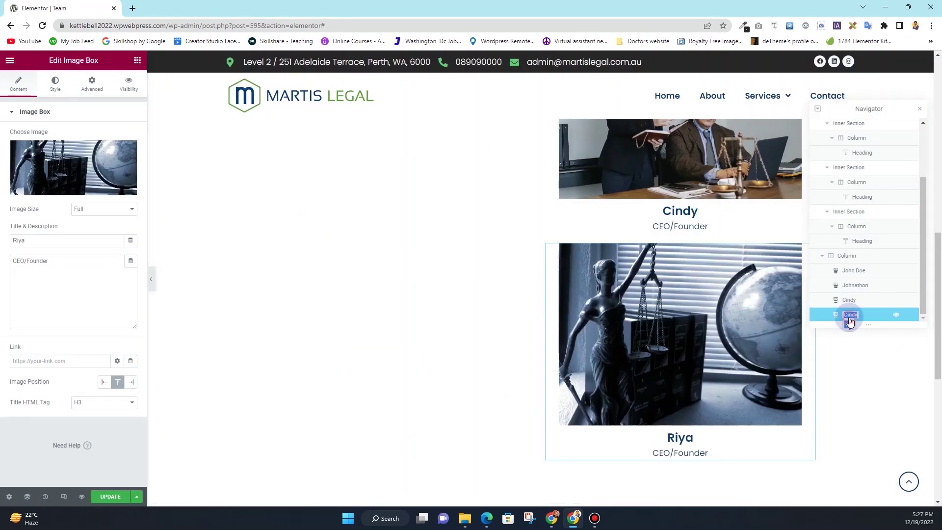
key("Return")
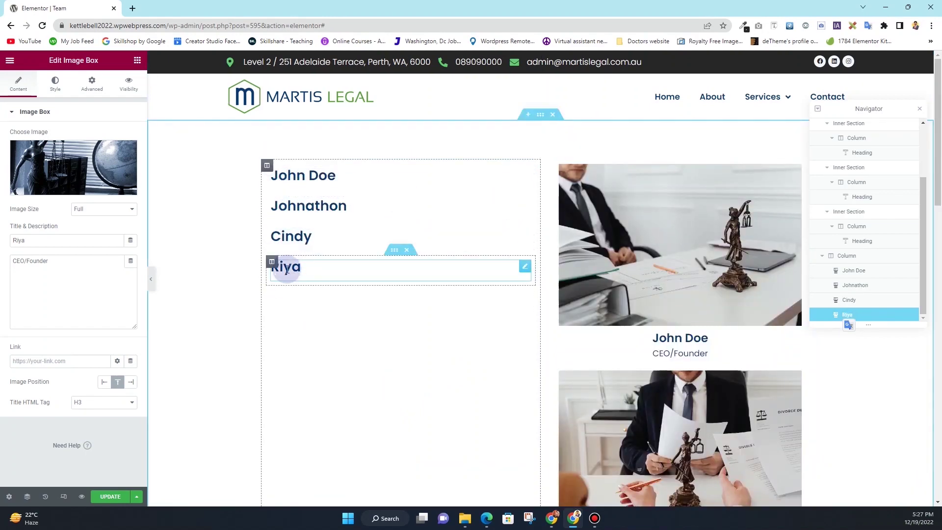
scroll(676, 275, "down", 12)
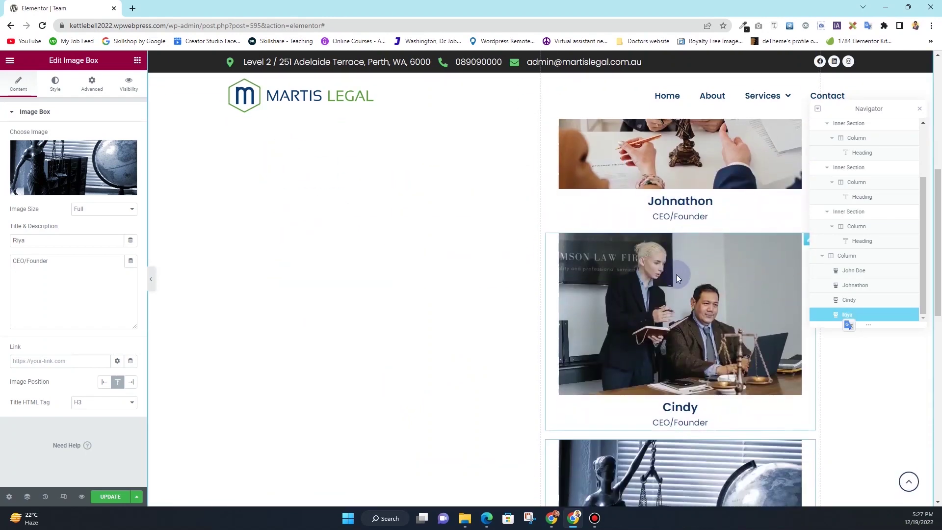
scroll(682, 300, "up", 9)
scroll(682, 304, "up", 4)
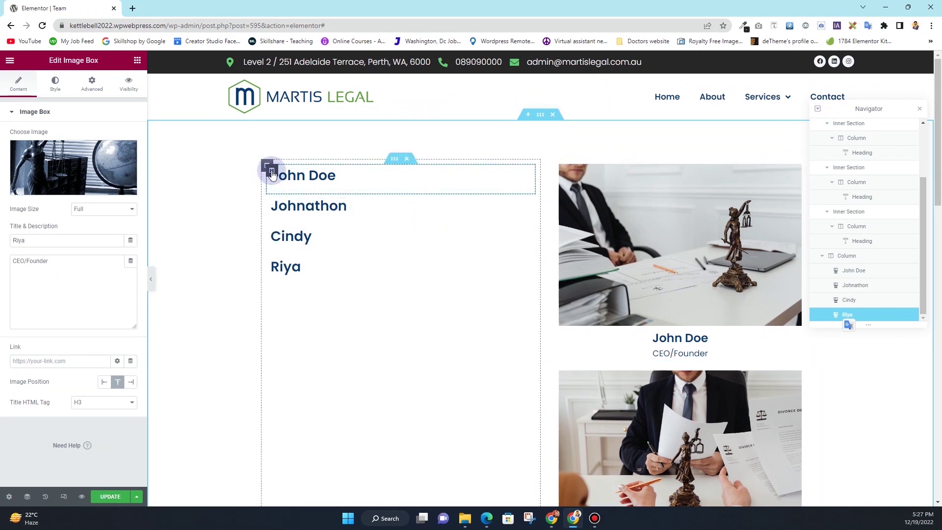
- Give the John Doe name column the CSS ID t1
left_click(272, 172)
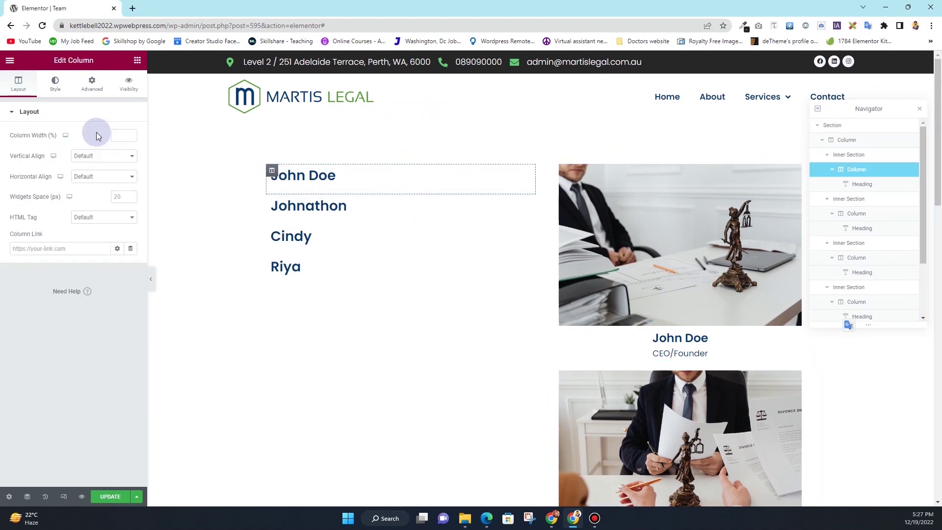
left_click(90, 96)
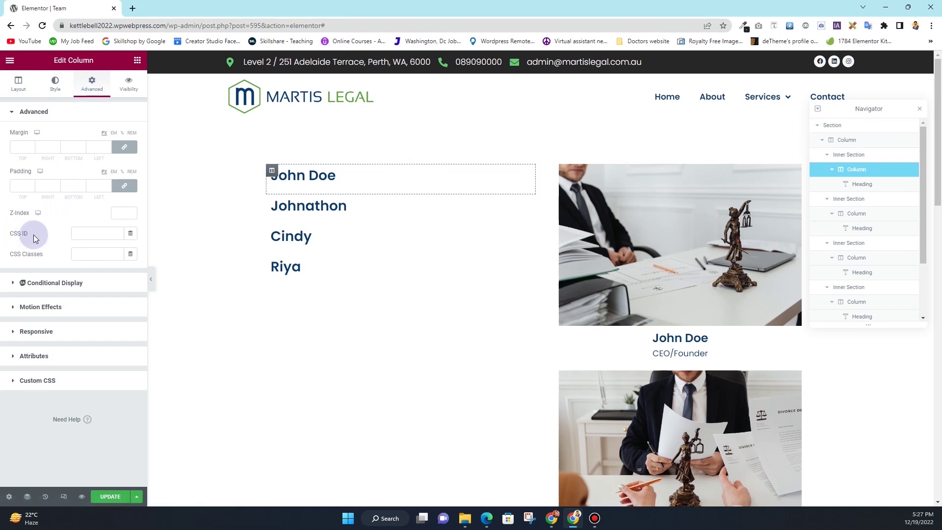
left_click_drag(32, 237, 7, 235)
left_click(75, 234)
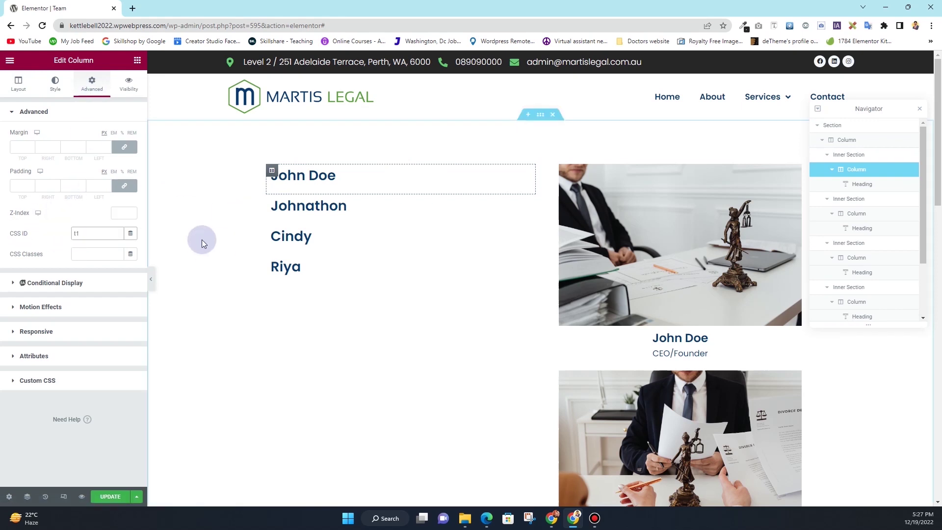
left_click(76, 234)
type("t")
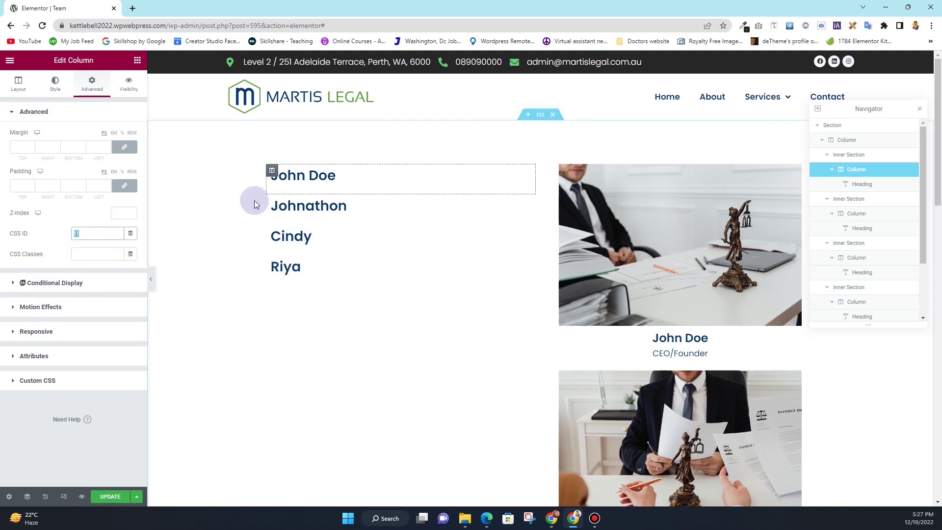
- Give the Johnathon, Cindy and Riya name columns CSS IDs t2, t3 and t4
left_click(271, 201)
left_click(92, 83)
left_click(96, 235)
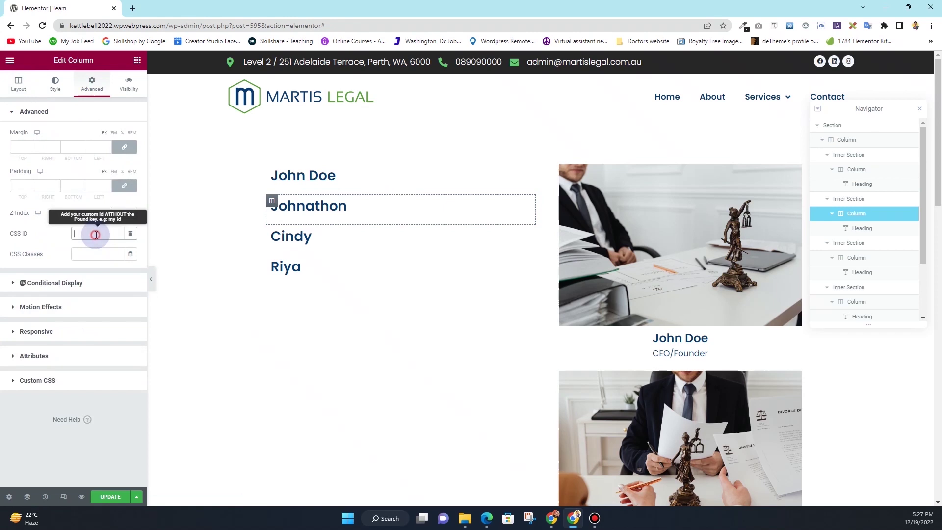
left_click(272, 231)
left_click(91, 83)
left_click(86, 233)
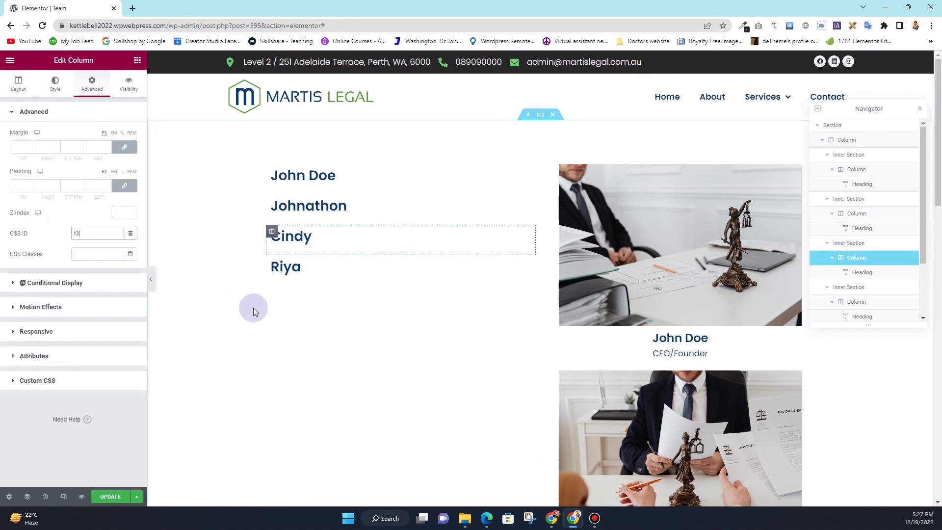
left_click(271, 262)
left_click(91, 84)
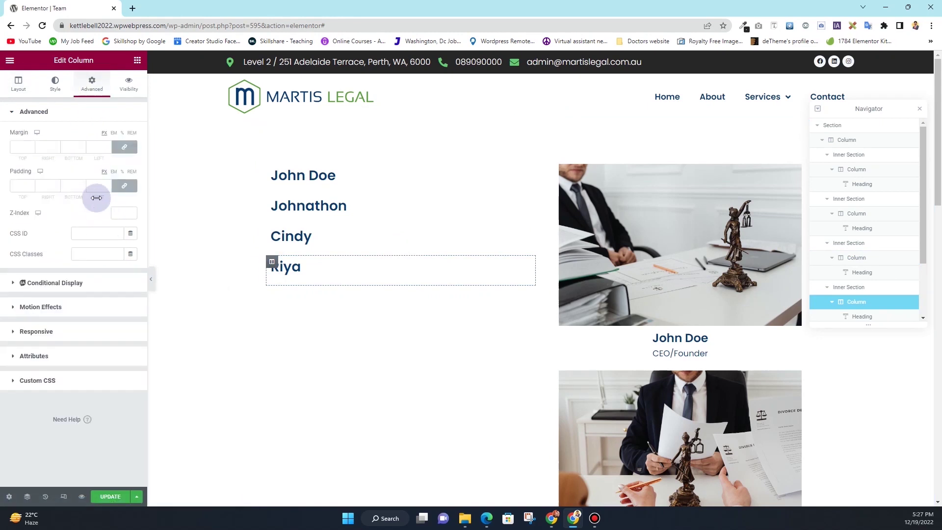
left_click(89, 238)
type("t4")
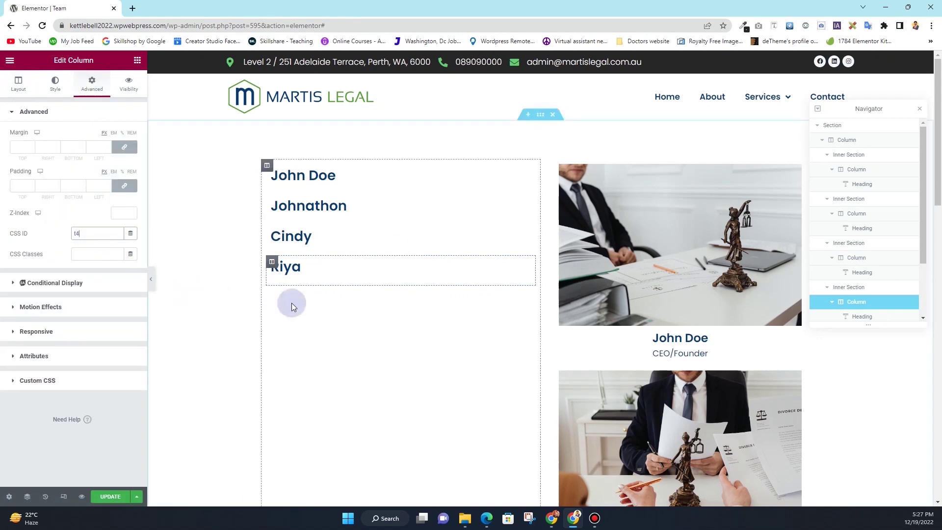
left_click(706, 182)
left_click(92, 83)
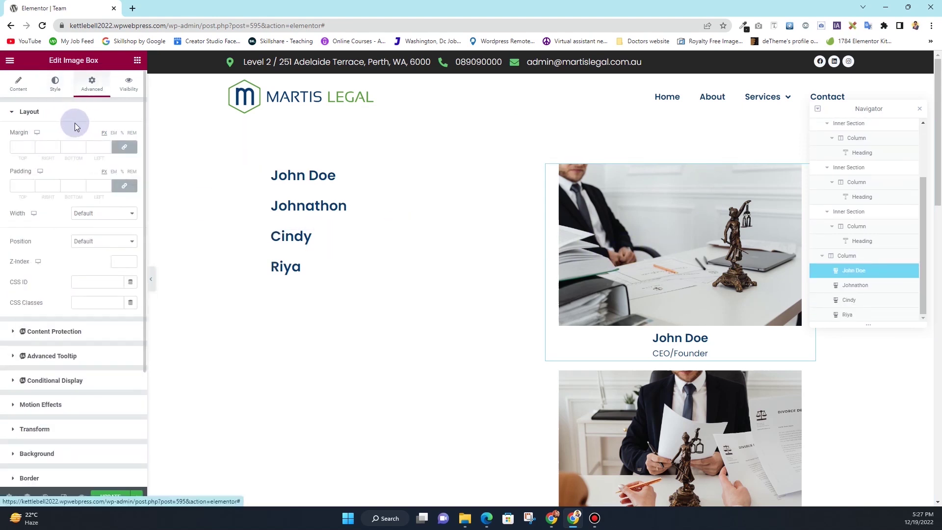
- Add the CSS class 'data' to John Doe's and Johnathon's image boxes
left_click(92, 303)
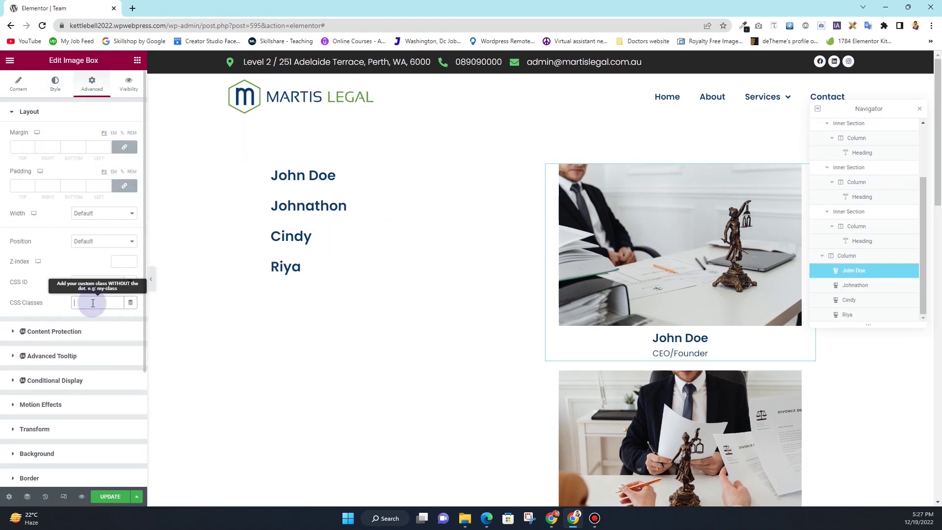
type("data")
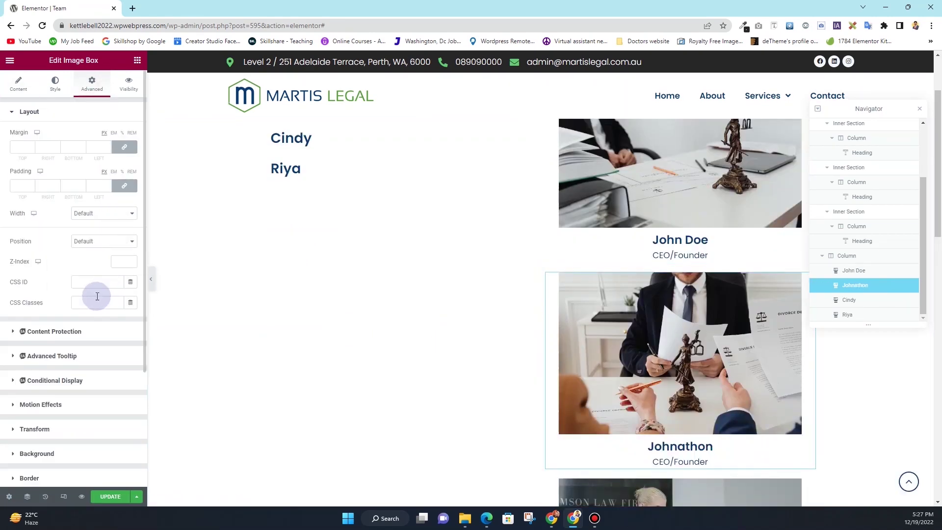
left_click(91, 301)
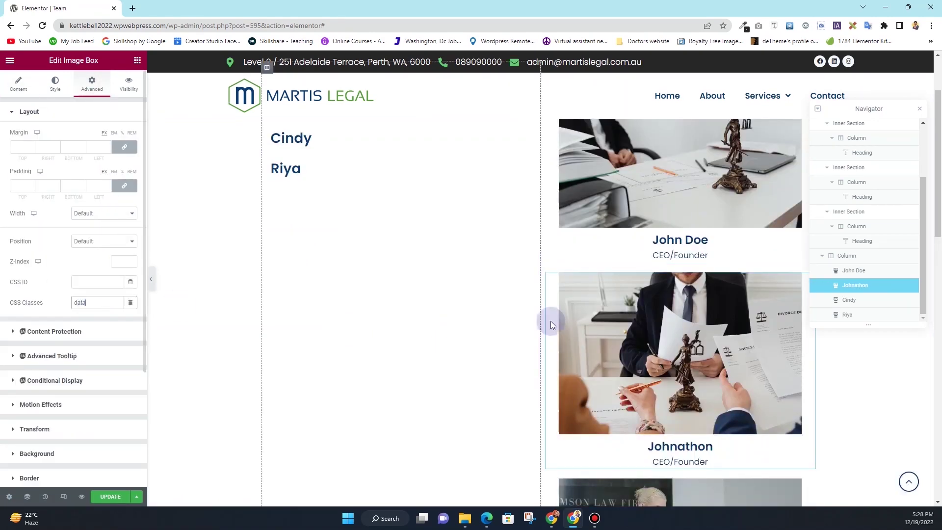
scroll(611, 309, "down", 4)
left_click(635, 340)
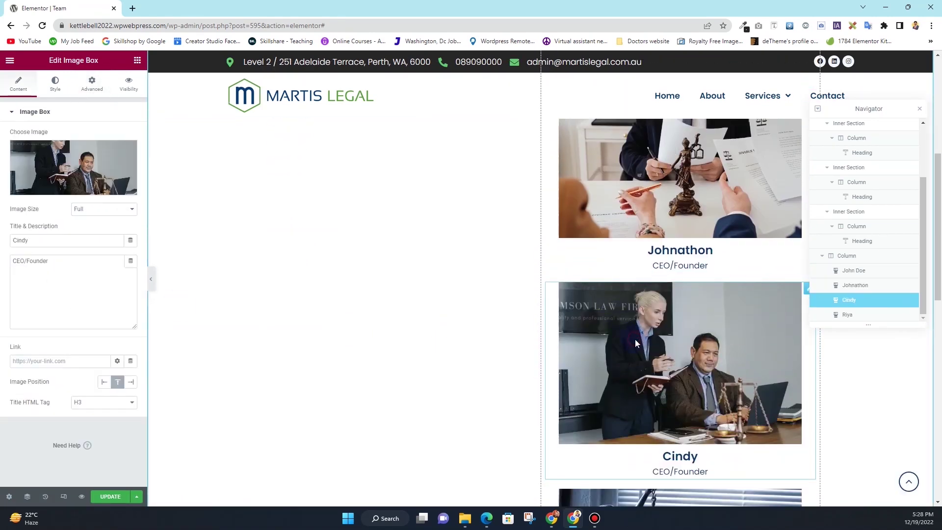
left_click(92, 84)
- Add the CSS class 'data' to Cindy's and Riya's image boxes
left_click(101, 302)
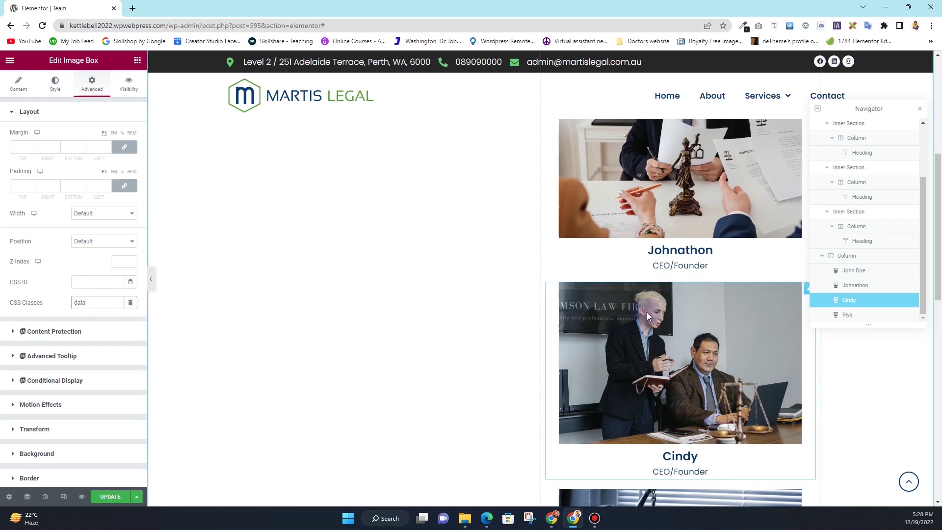
scroll(624, 478, "down", 4)
left_click(621, 385)
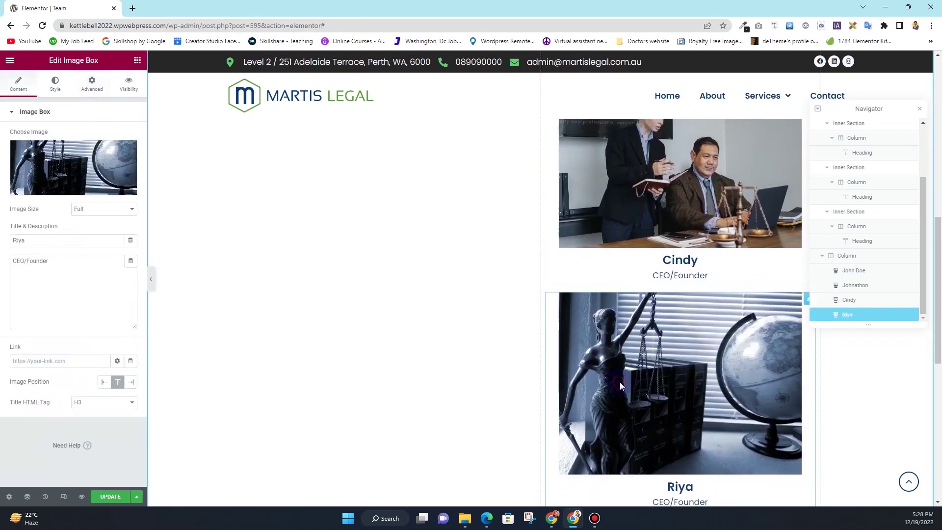
left_click(92, 84)
left_click(88, 297)
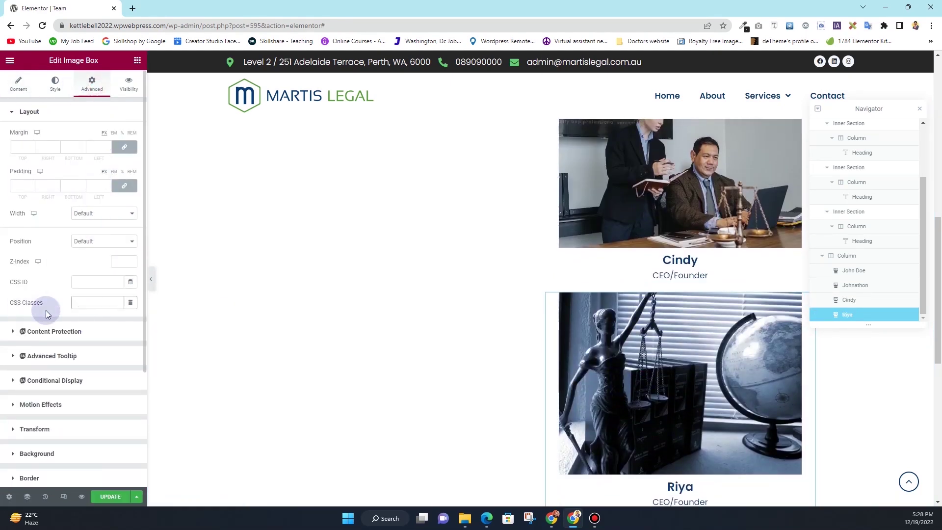
type("data")
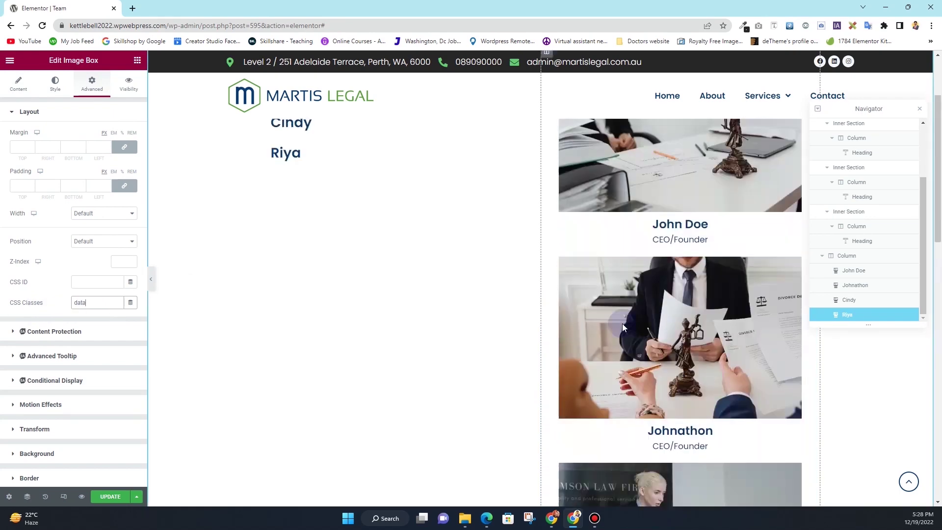
left_click(591, 282)
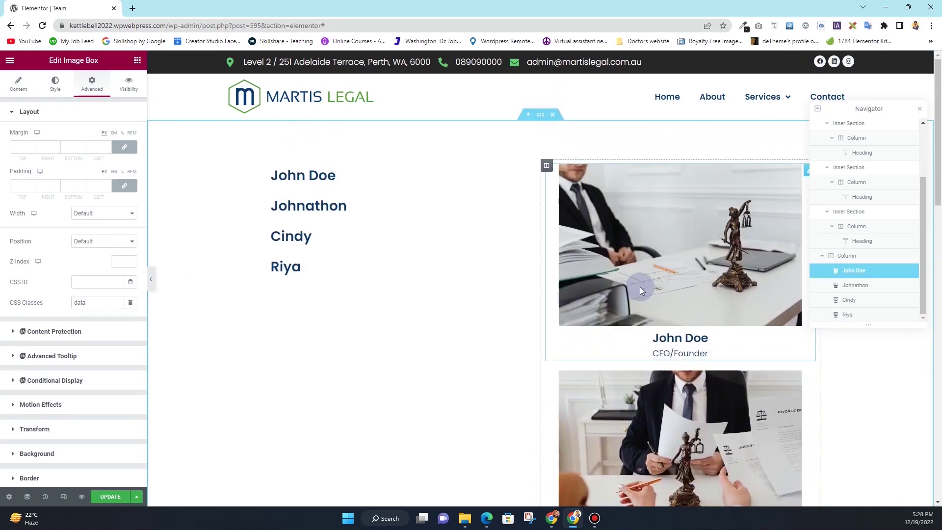
left_click(127, 83)
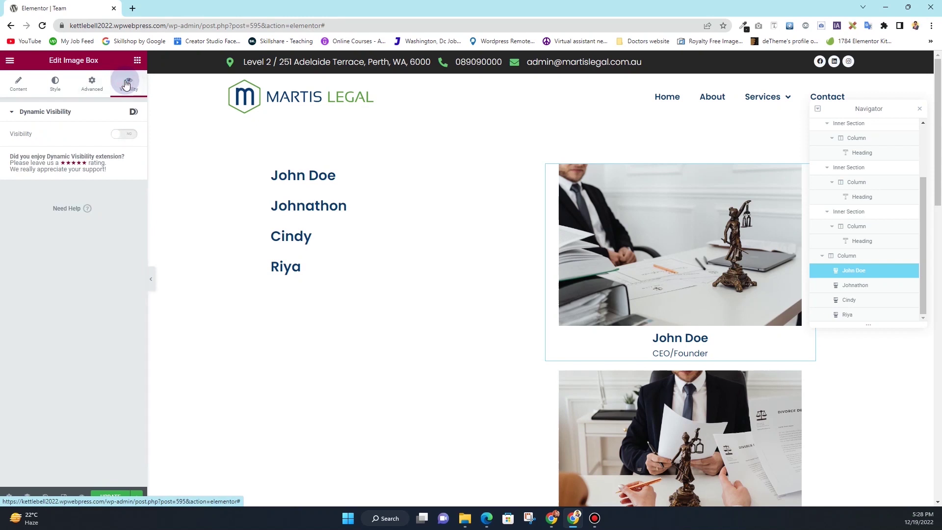
- Switch on Dynamic Visibility with Keep HTML for John Doe's image box
left_click(48, 133)
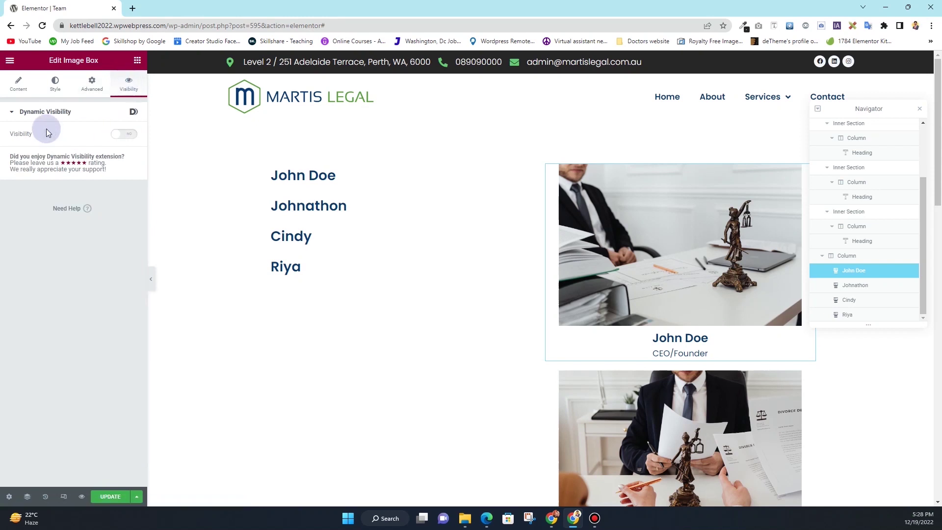
left_click(127, 141)
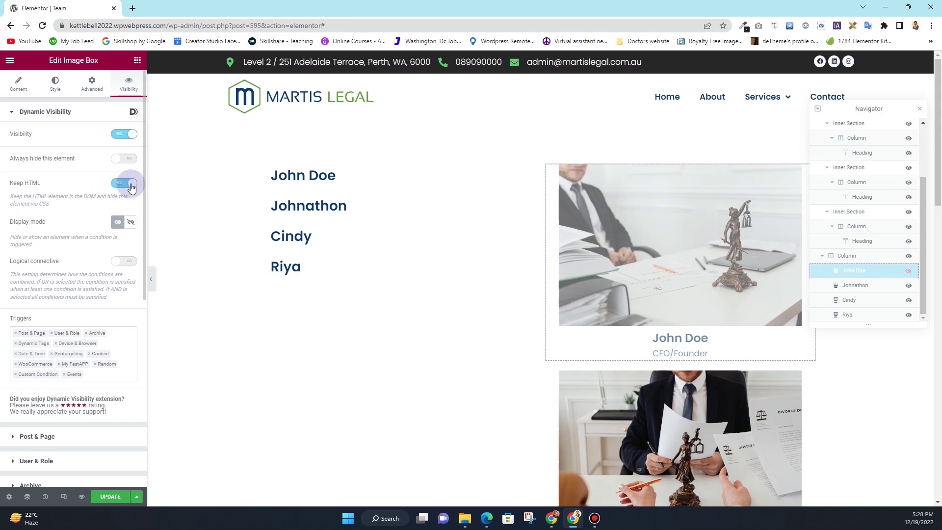
scroll(113, 211, "down", 7)
left_click(30, 395)
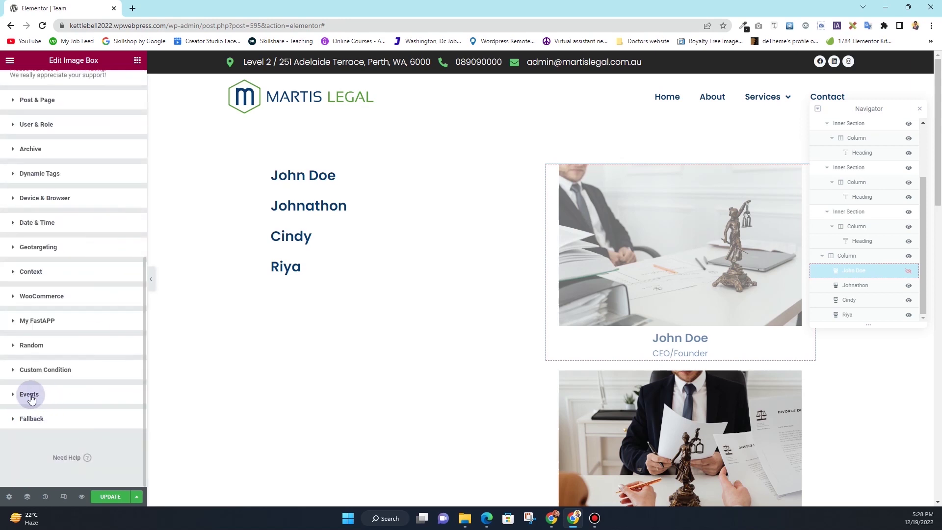
- Make John Doe's box show on mouseover of #t1, hide other .data elements, and run on page load
left_click(58, 400)
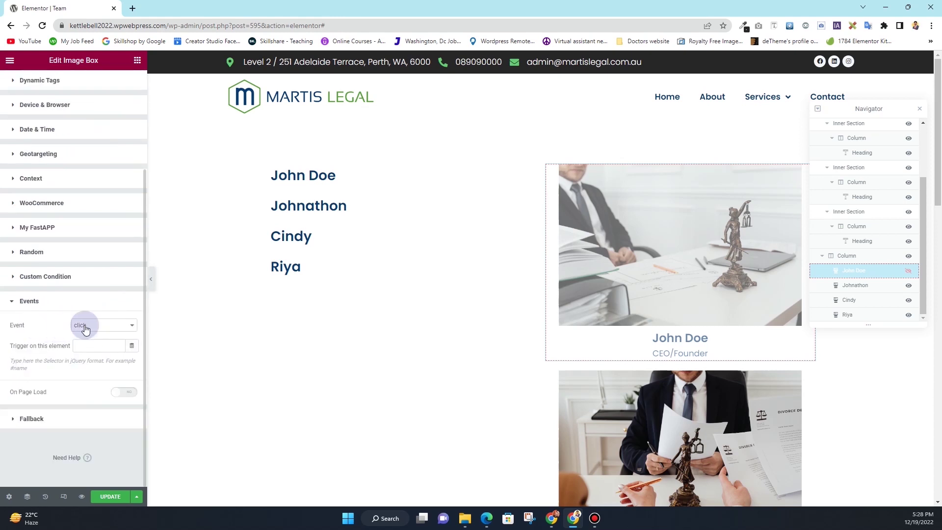
left_click(91, 328)
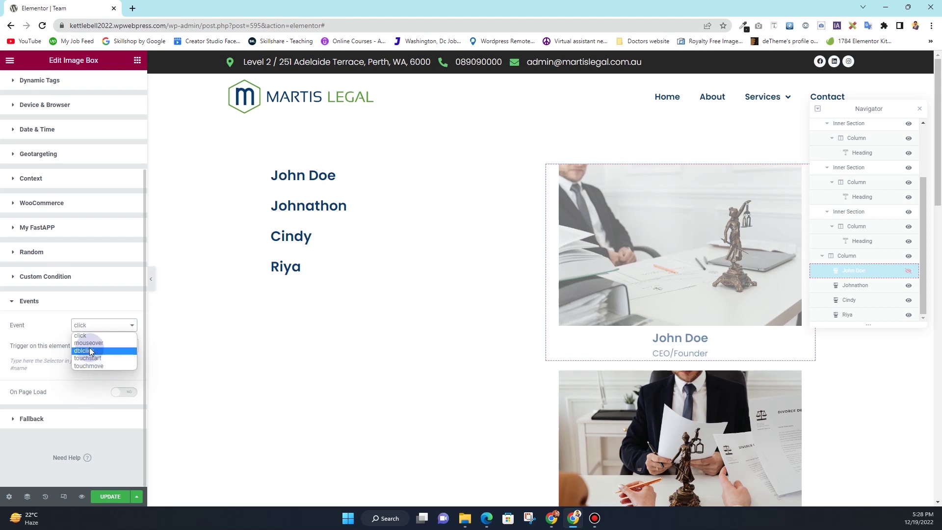
left_click(96, 346)
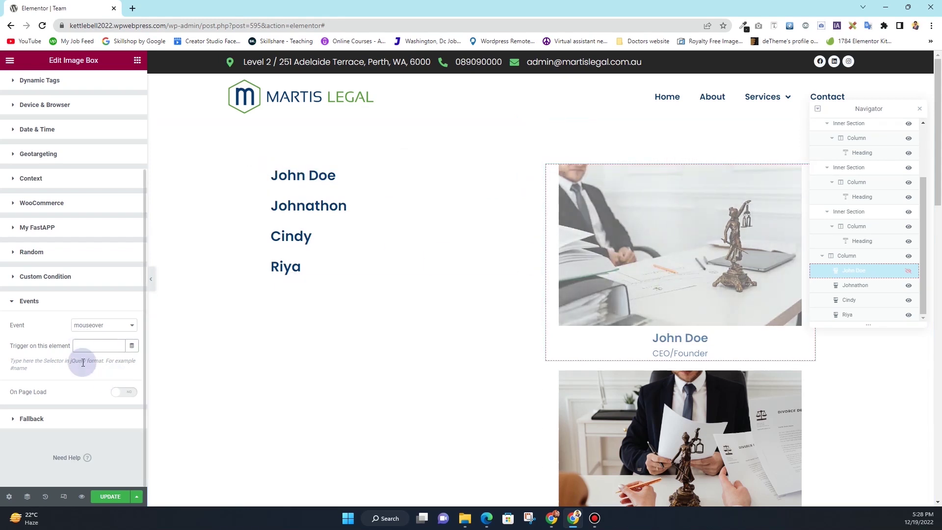
type("#1")
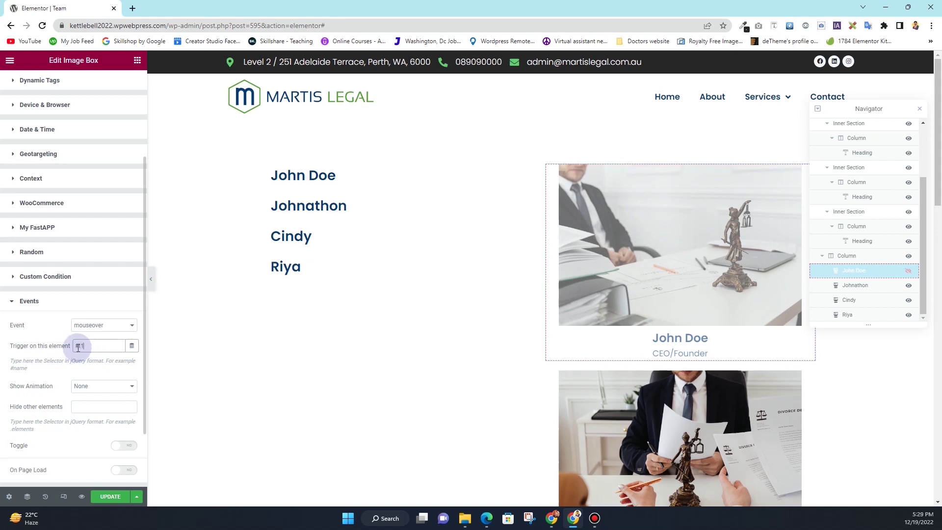
type("t1")
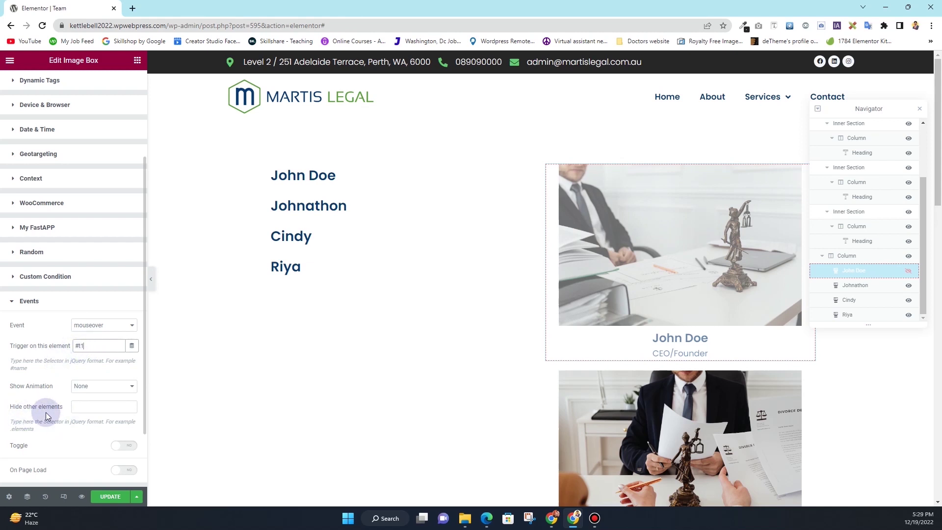
left_click(74, 407)
type(".data")
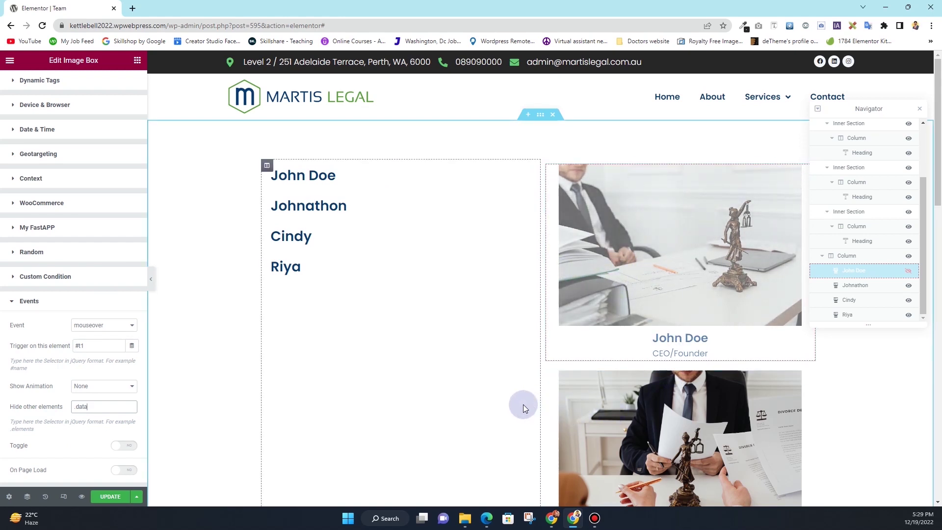
scroll(17, 385, "down", 1)
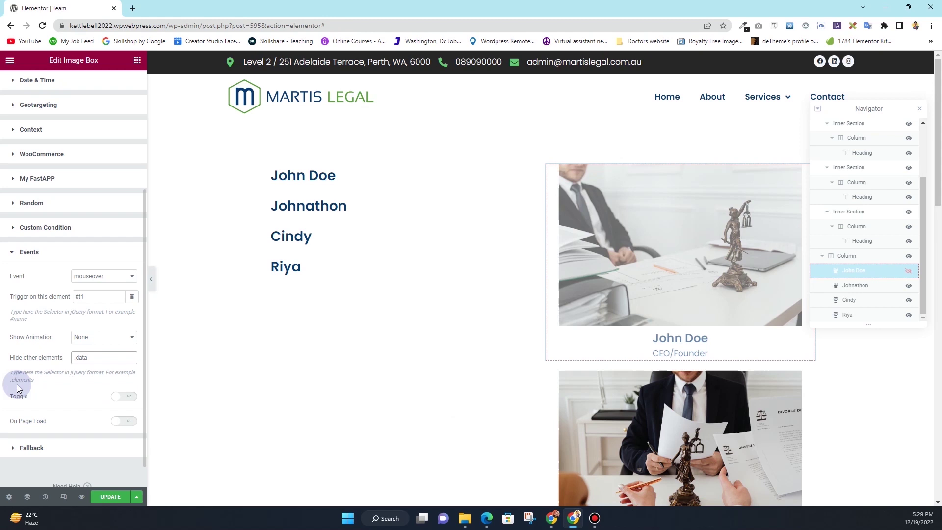
left_click(131, 423)
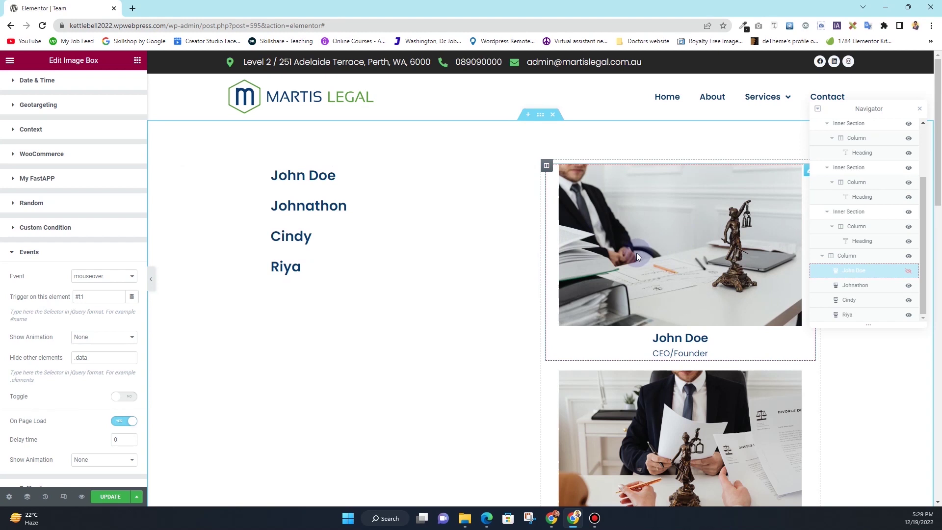
left_click(822, 290)
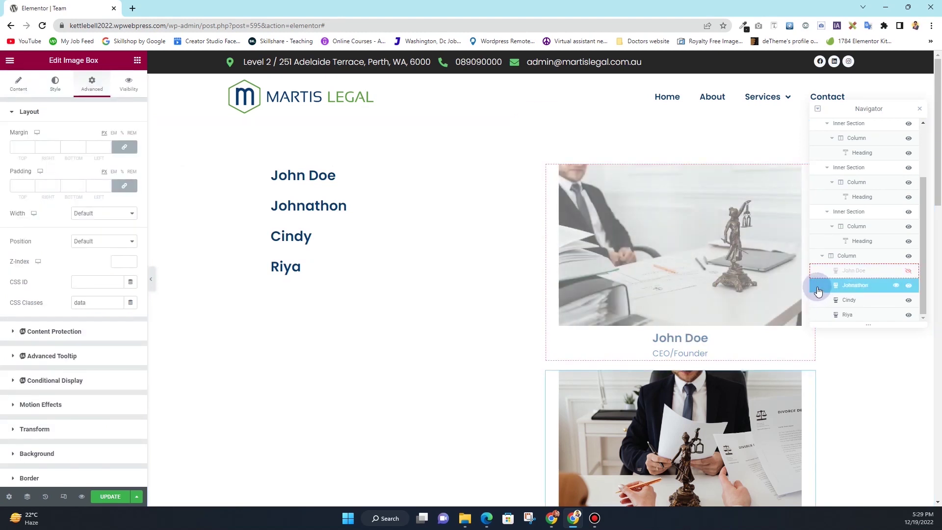
- Enable Visibility and Keep HTML on Johnathon's image box
left_click(129, 84)
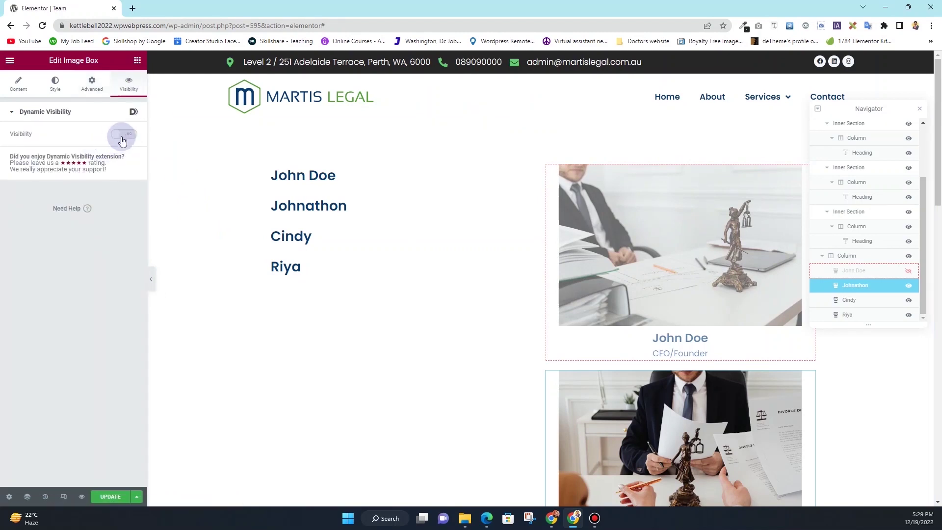
left_click(124, 136)
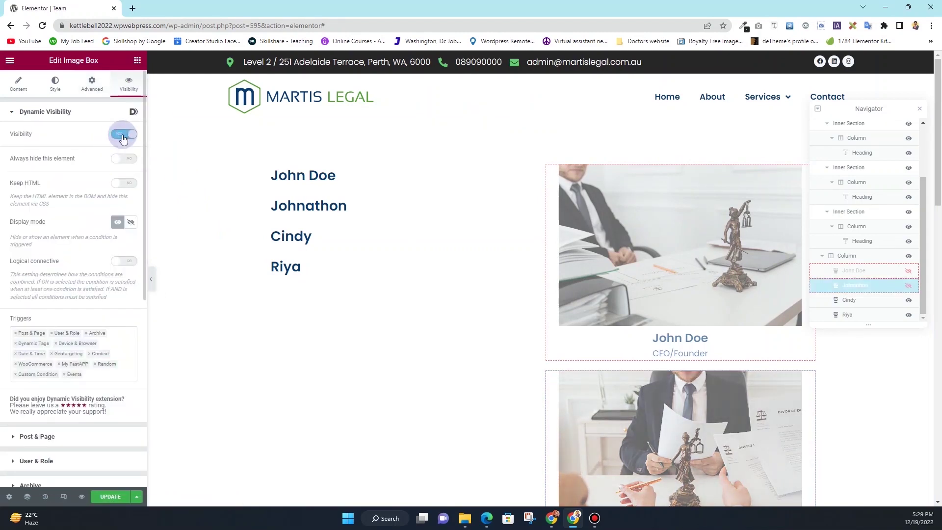
left_click(126, 186)
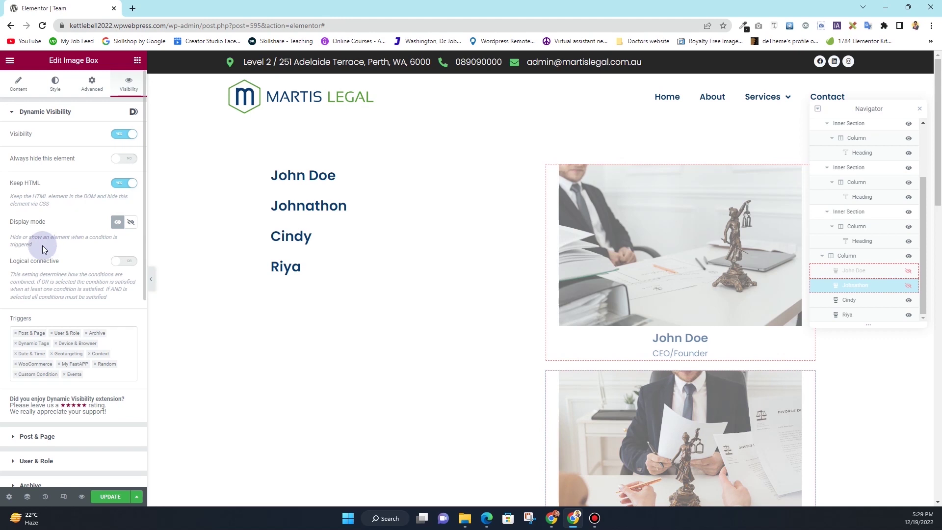
scroll(42, 246, "down", 10)
left_click(49, 417)
scroll(73, 344, "down", 3)
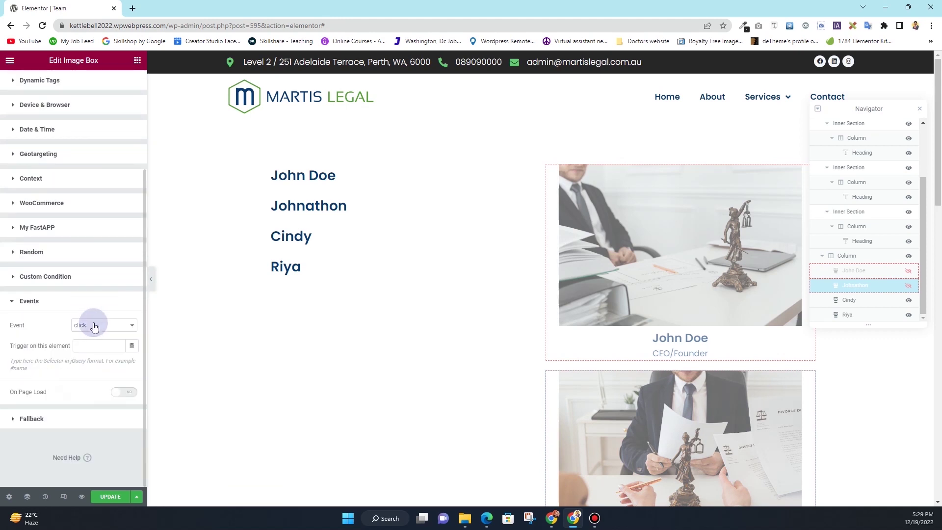
- Set Johnathon's box to appear on mouseover of #t2, hiding the other .data elements
left_click(93, 325)
left_click(93, 340)
left_click(92, 346)
type("#t2")
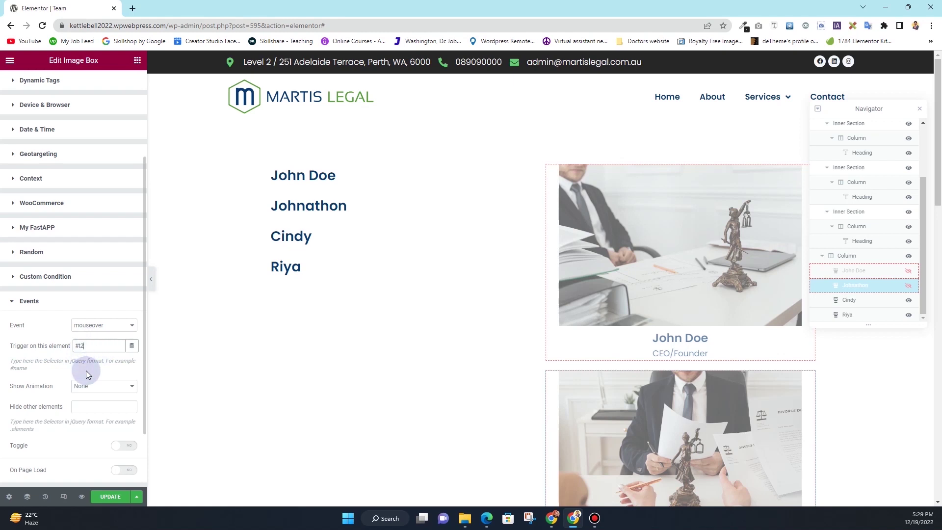
left_click(87, 411)
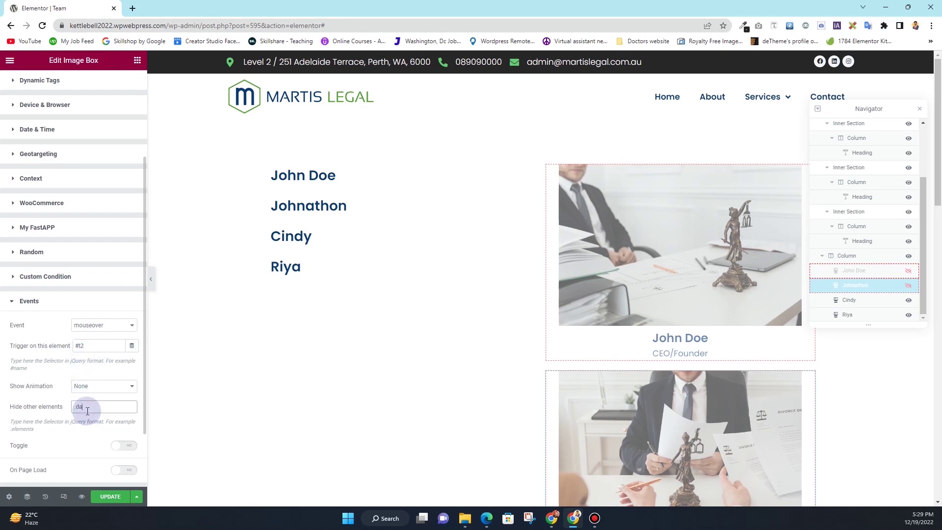
scroll(73, 444, "down", 1)
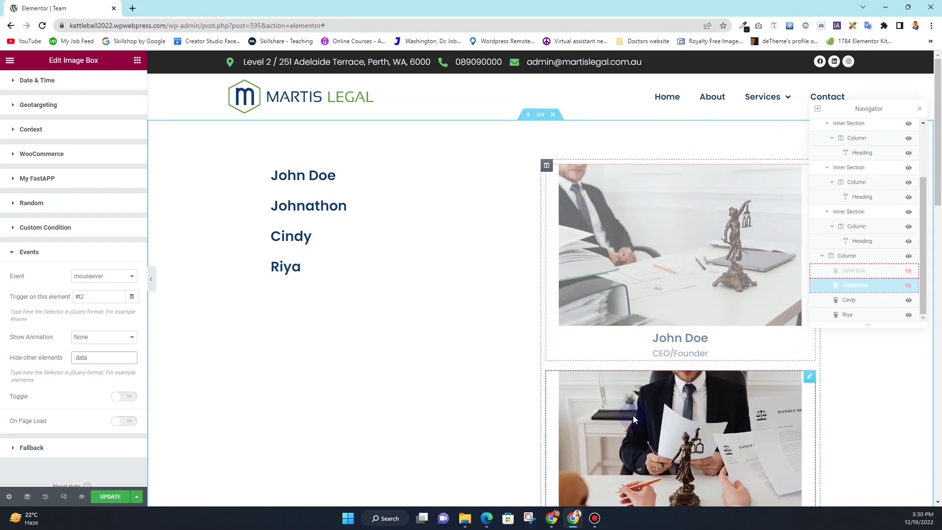
left_click(112, 423)
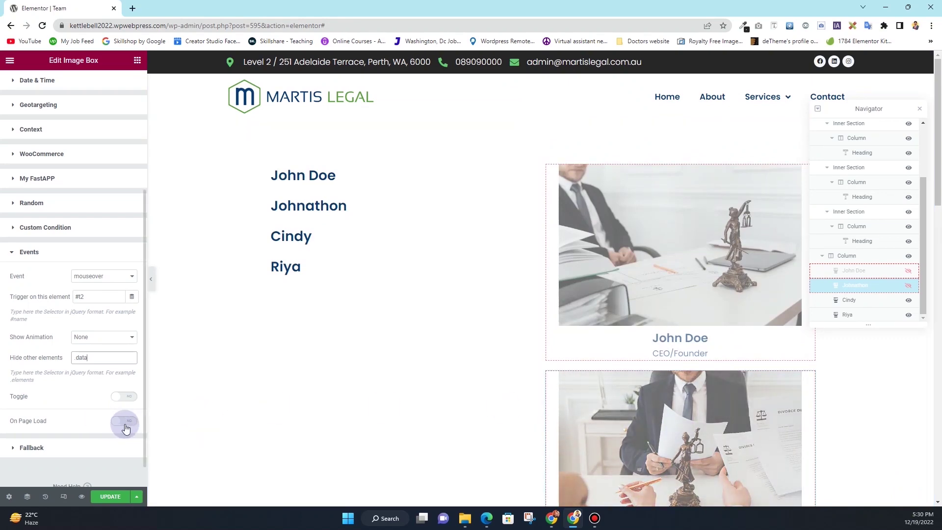
left_click(854, 300)
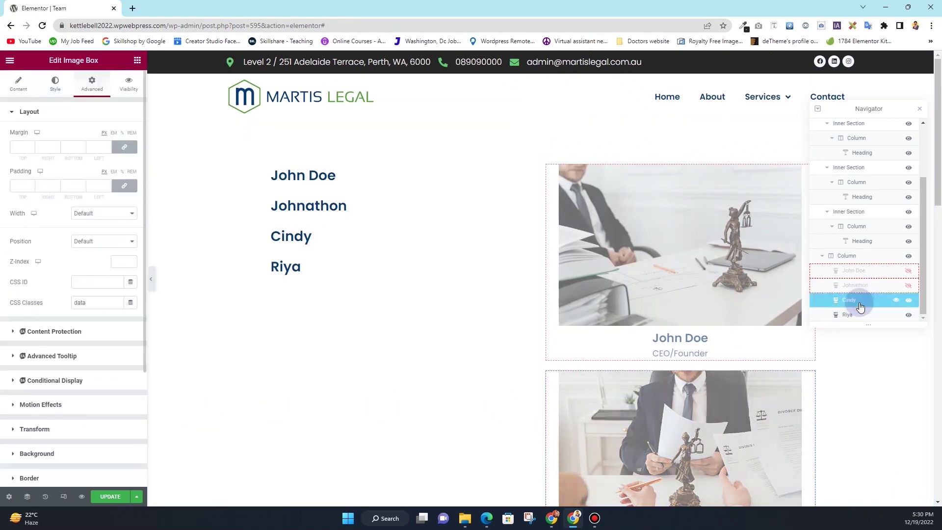
- Make Cindy's box conditionally visible on mouseover of #t3, hiding the other .data boxes
left_click(126, 85)
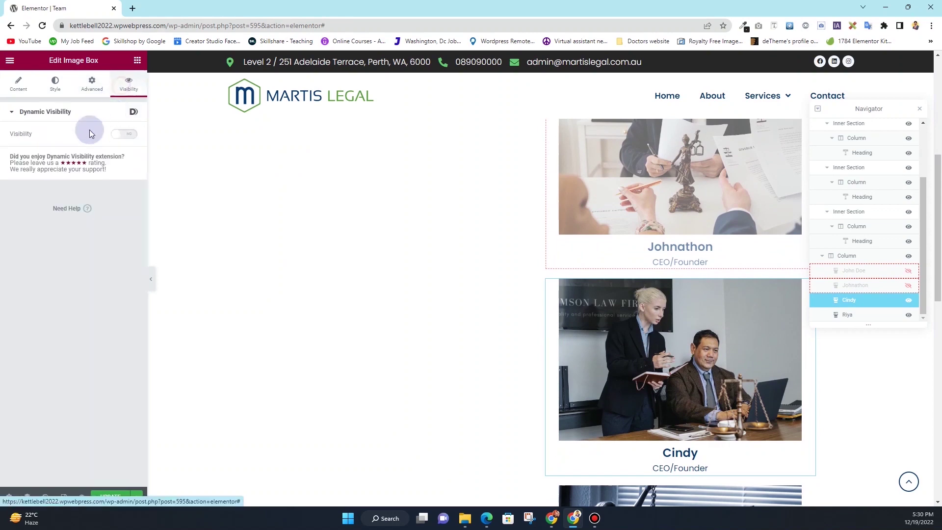
left_click(124, 133)
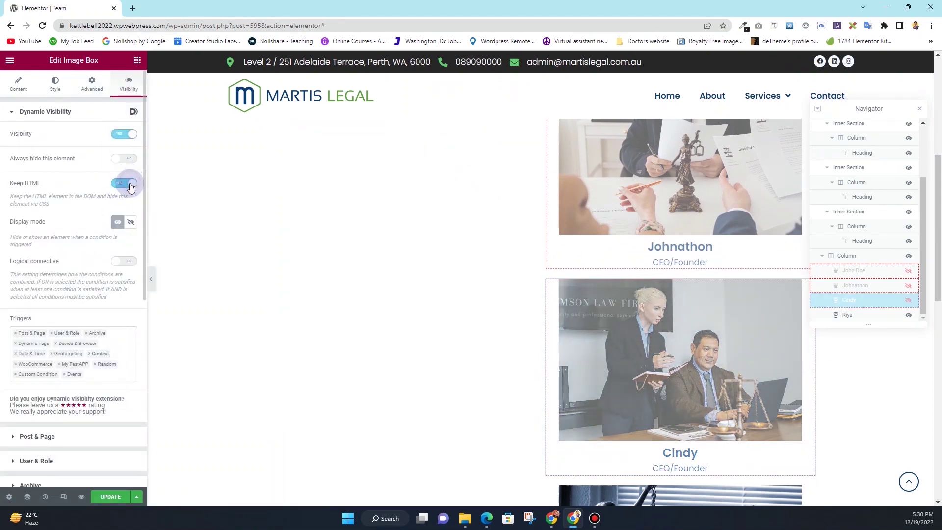
scroll(46, 252, "down", 6)
left_click(55, 393)
scroll(88, 274, "down", 3)
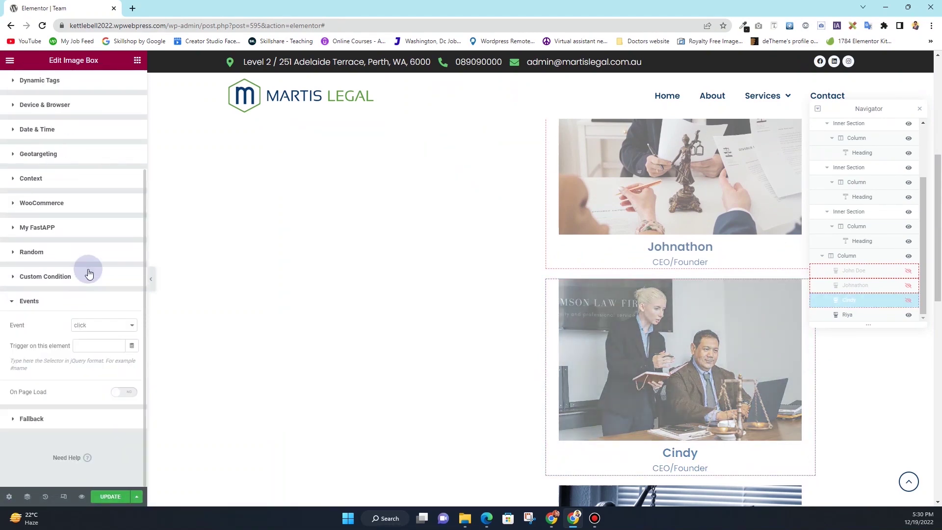
left_click(99, 326)
left_click(99, 341)
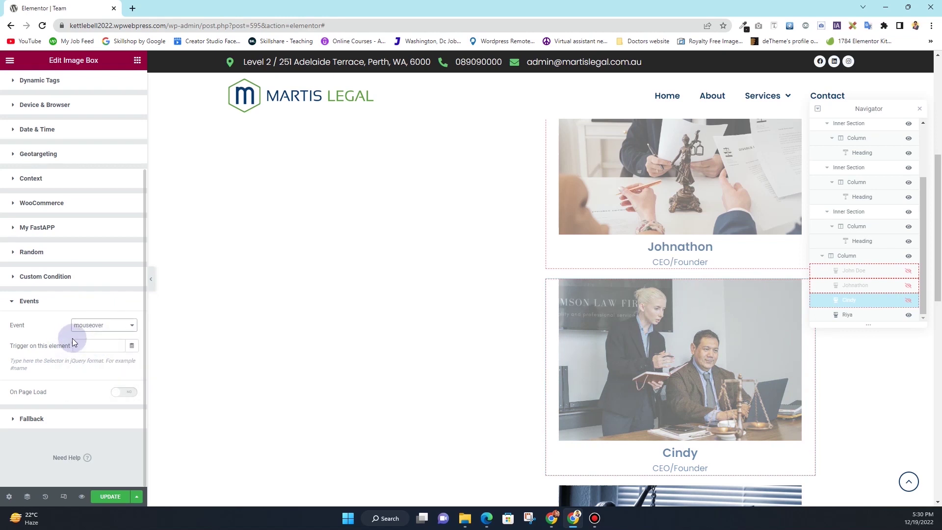
left_click(90, 346)
type("#t3")
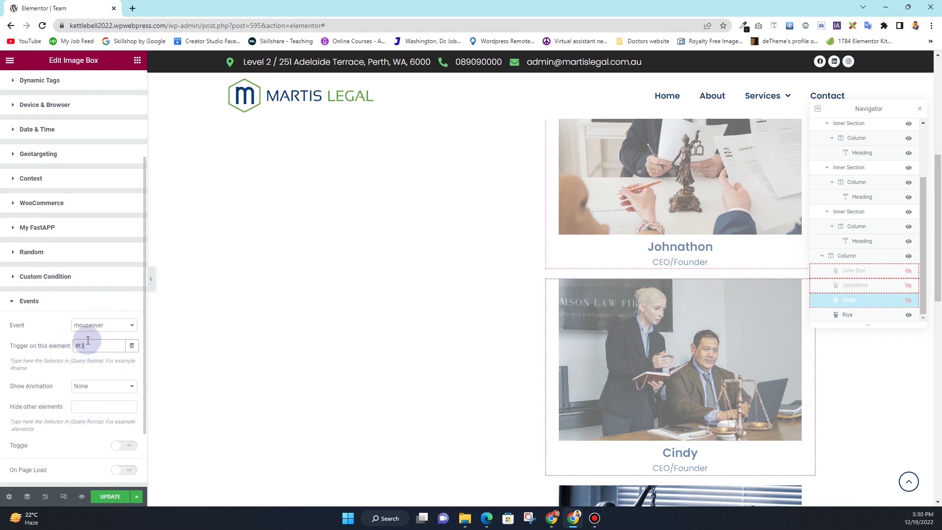
left_click(81, 408)
left_click_drag(99, 408, 58, 408)
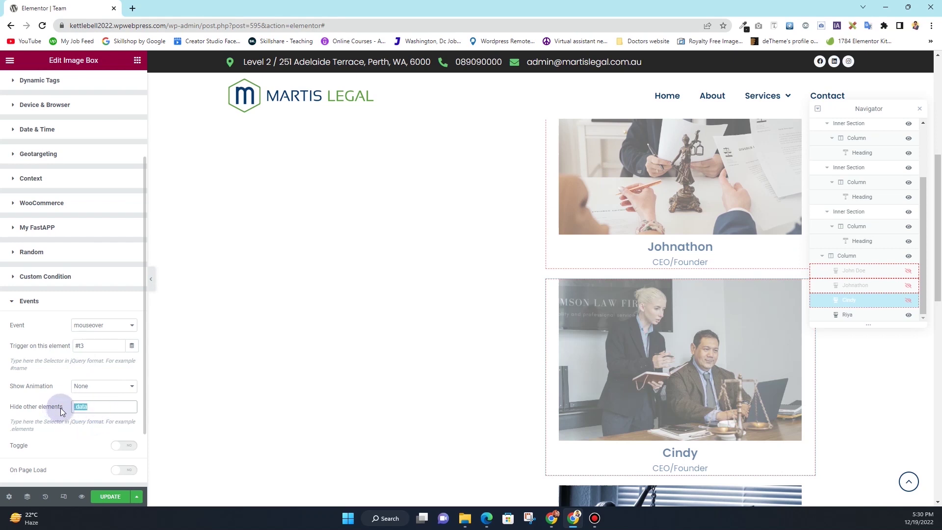
left_click(862, 315)
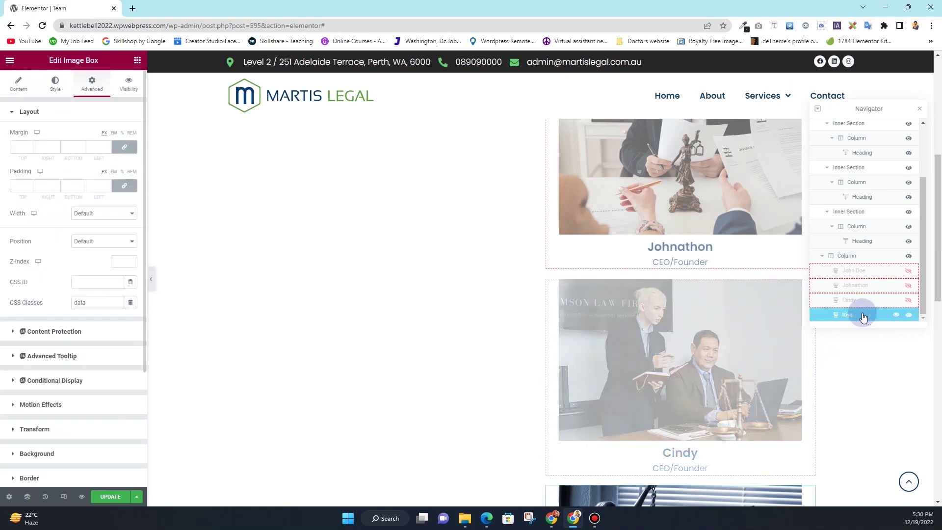
- Enable Visibility and Keep HTML on Riya's image box
left_click(129, 84)
left_click(127, 135)
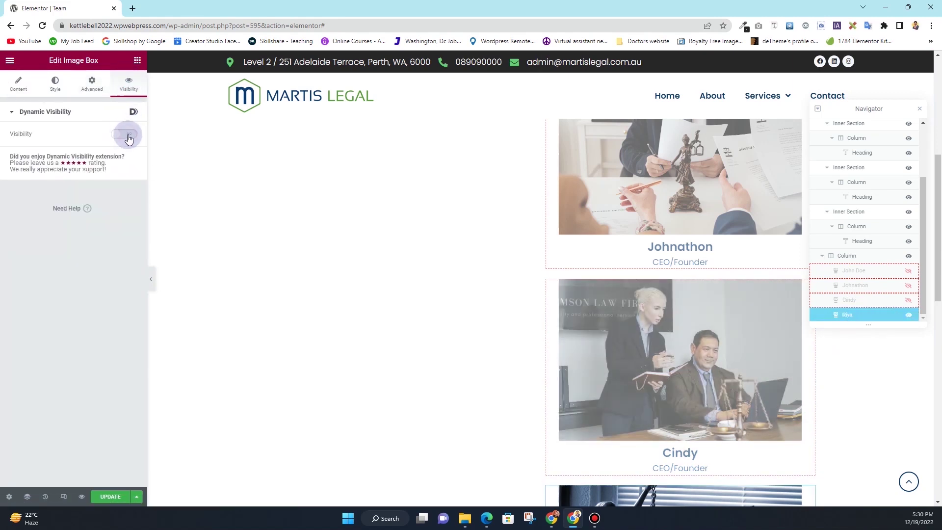
left_click(130, 190)
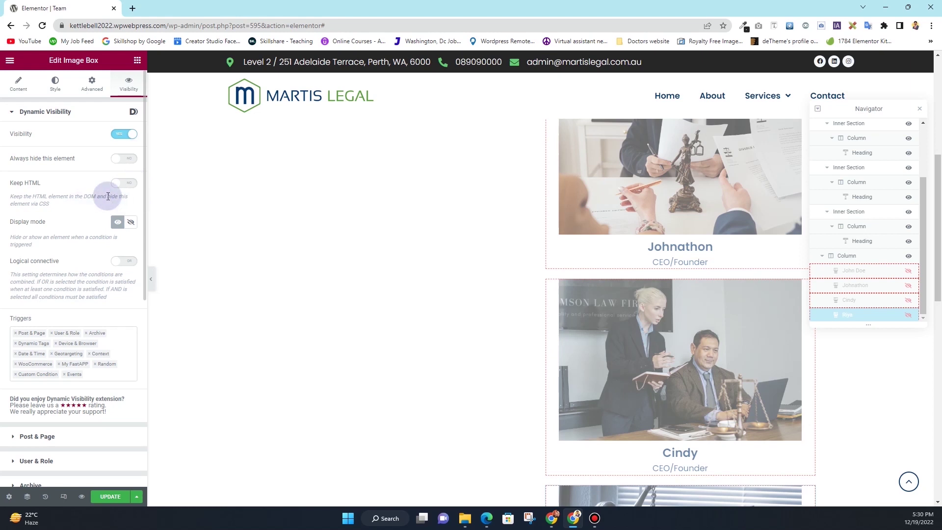
scroll(88, 294, "down", 5)
left_click(68, 392)
scroll(63, 388, "down", 2)
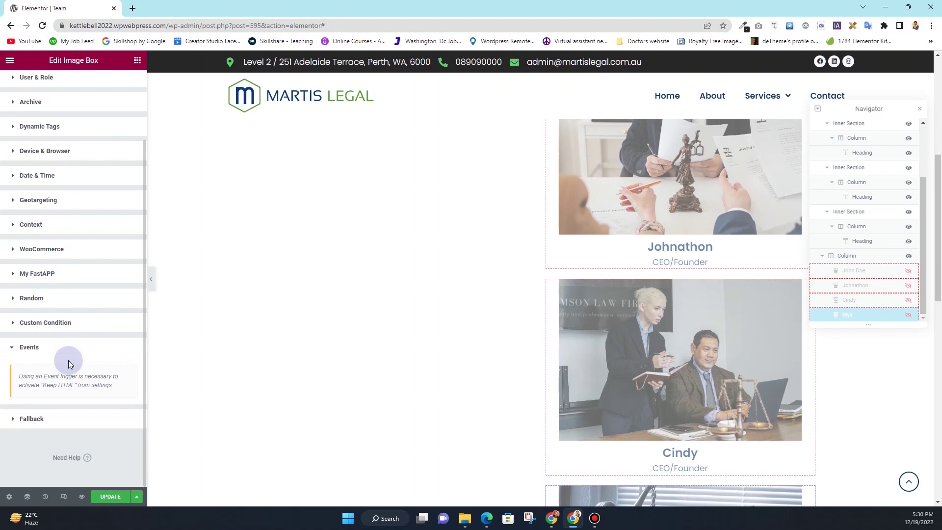
left_click_drag(18, 379, 110, 381)
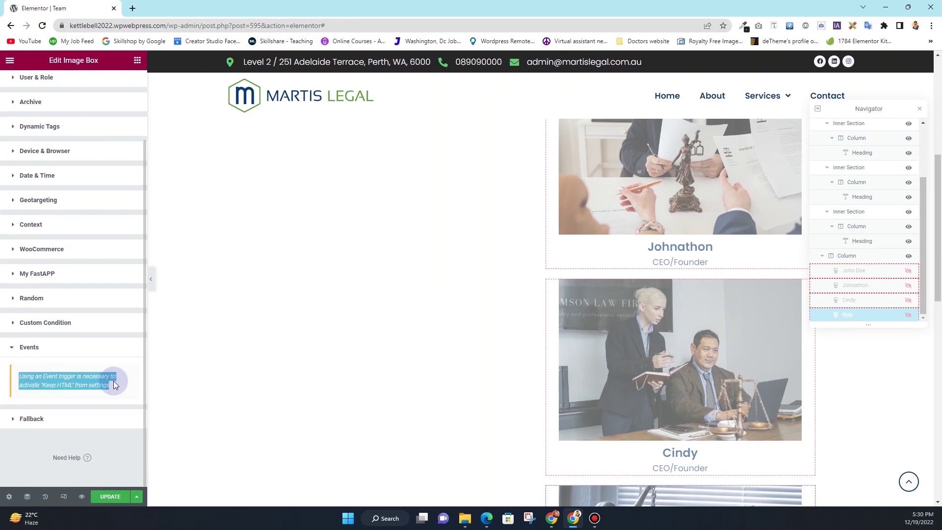
scroll(43, 99, "up", 2)
left_click(44, 112)
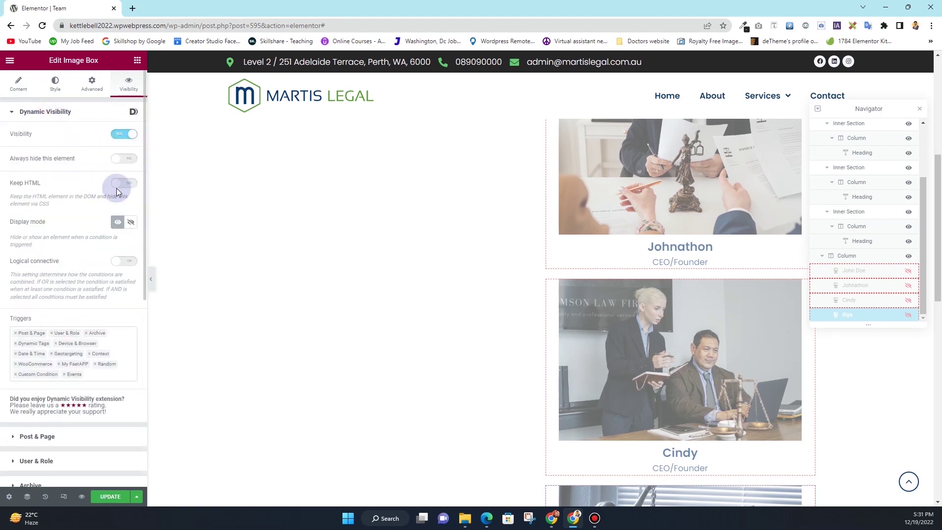
- Set Riya's box to appear on mouseover of #t4, hiding .data boxes, and update the page
scroll(73, 319, "down", 8)
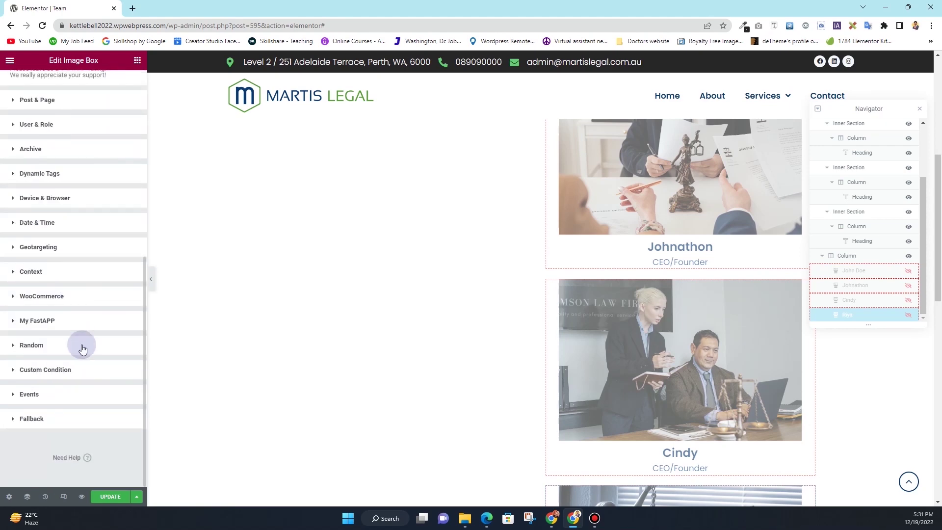
left_click(42, 391)
scroll(75, 390, "down", 3)
left_click(104, 325)
left_click(95, 345)
left_click(89, 346)
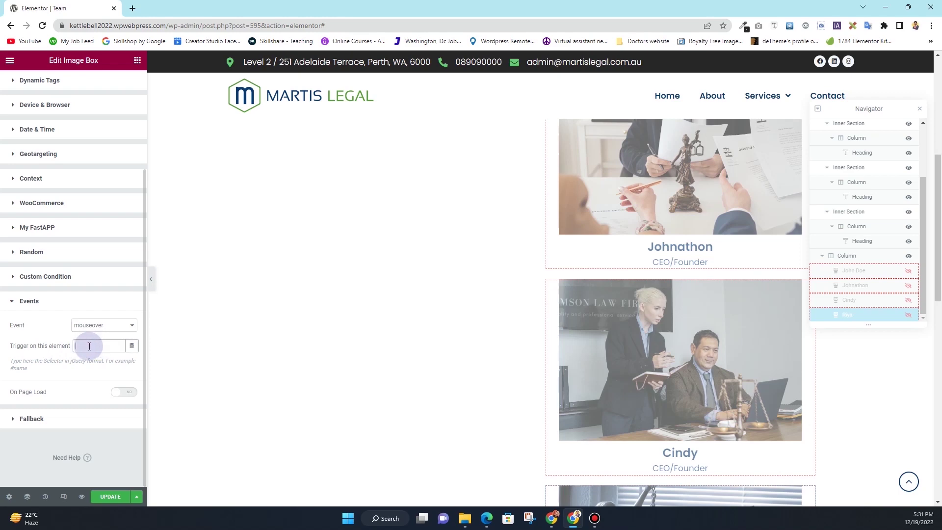
type("#t4")
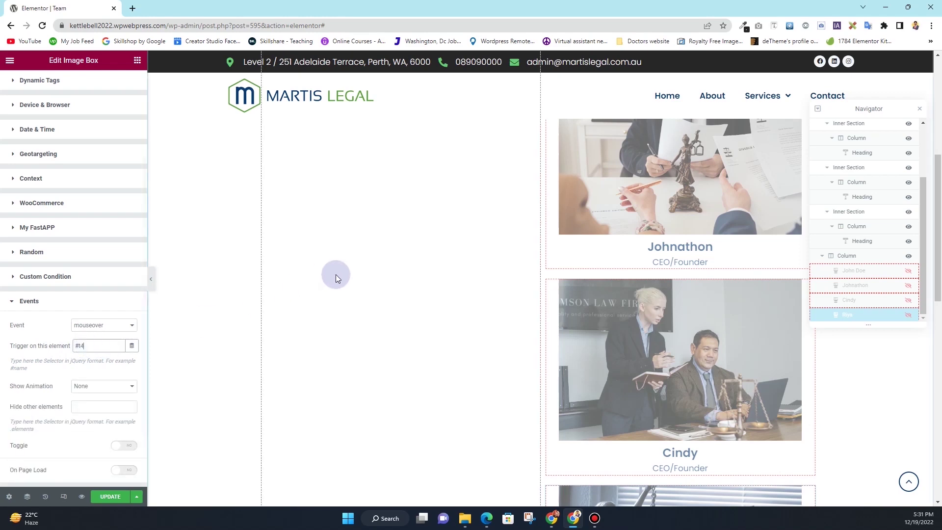
scroll(402, 355, "down", 3)
scroll(624, 411, "down", 8)
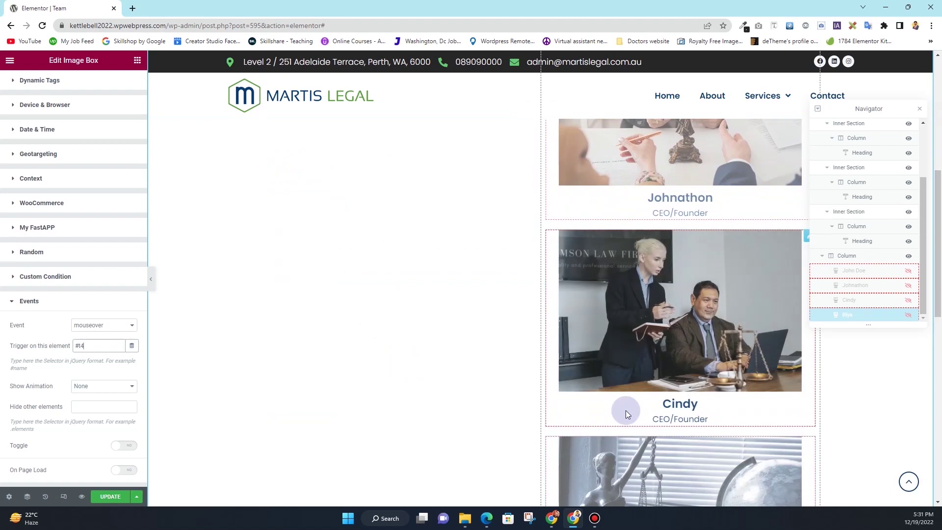
scroll(109, 377, "down", 1)
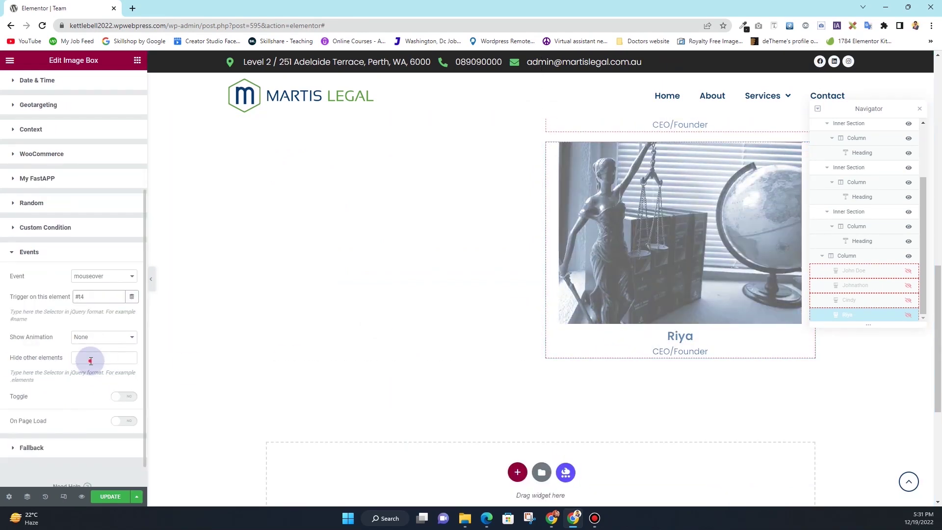
left_click(38, 362)
type(".data")
left_click(110, 497)
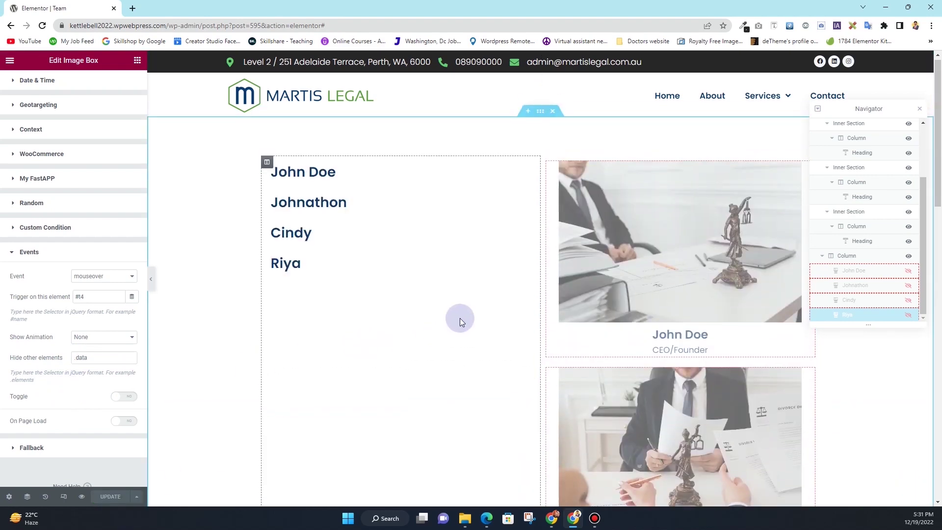
- Set the member-card column's Widgets Space to 0 px and update the page
left_click(546, 164)
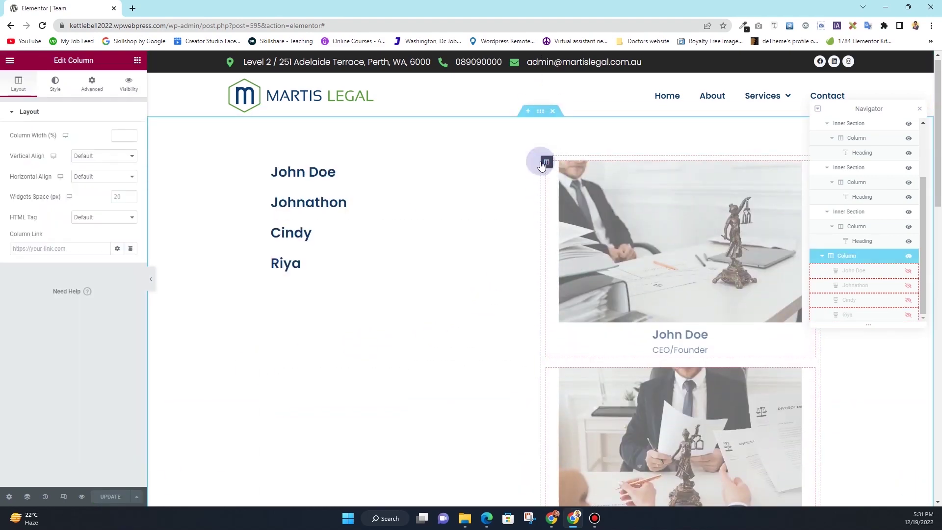
left_click(116, 197)
type("0")
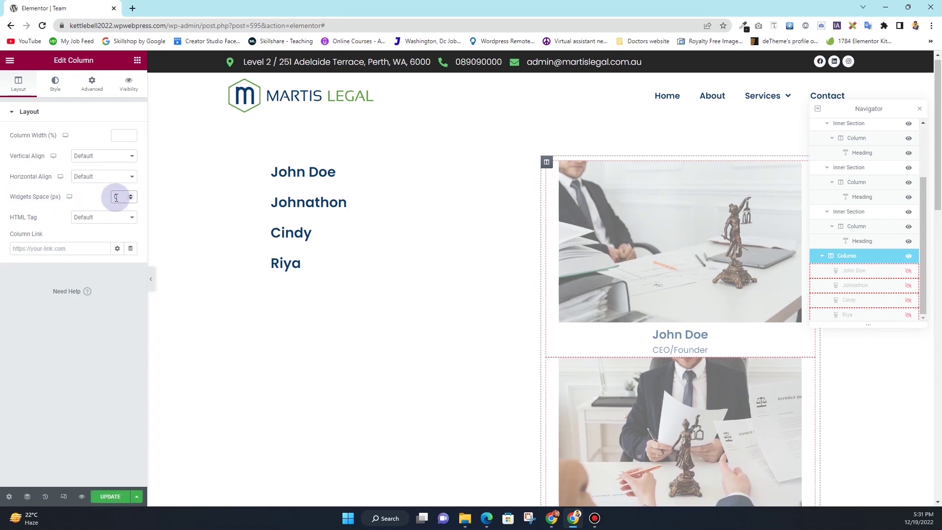
scroll(632, 379, "down", 5)
scroll(632, 379, "down", 5)
scroll(624, 376, "up", 10)
left_click(110, 497)
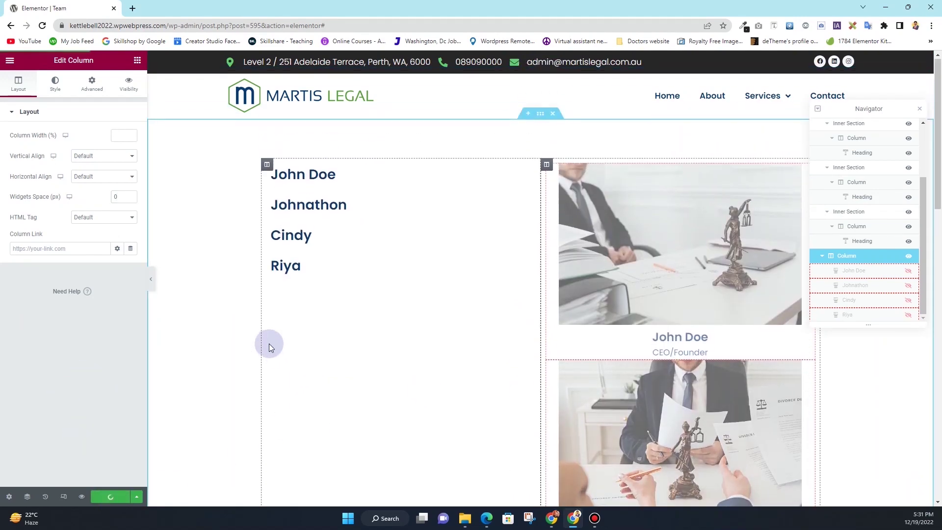
left_click(81, 496)
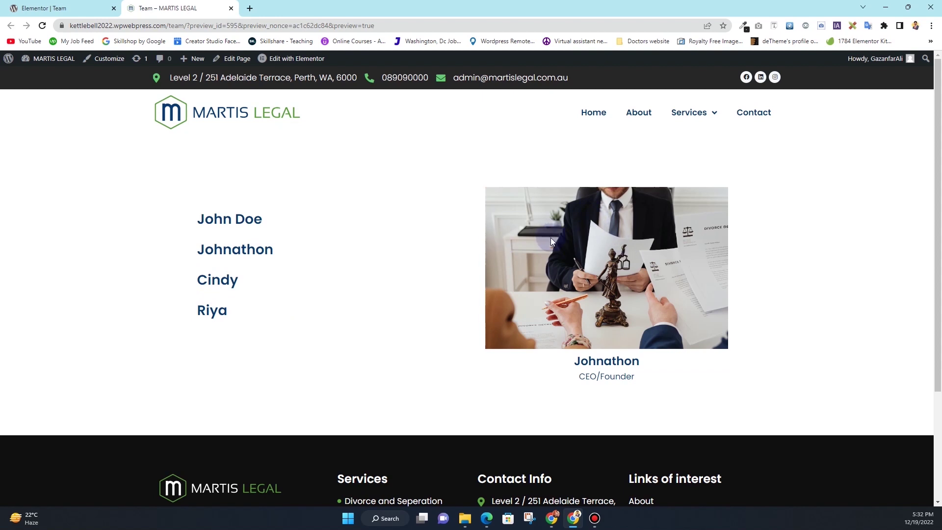
- Check in the preview that John Doe's CEO/Founder card appears beside the names list
left_click(169, 237)
scroll(169, 238, "down", 3)
scroll(169, 238, "up", 3)
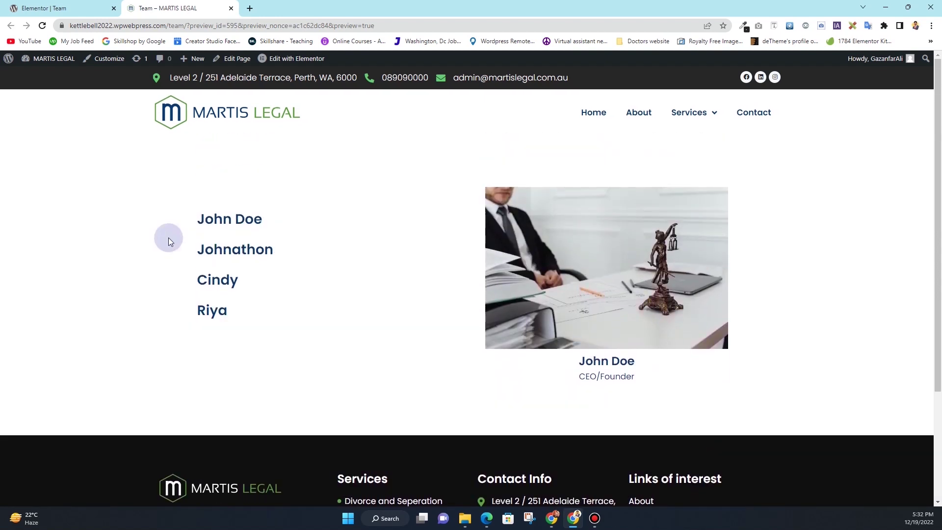